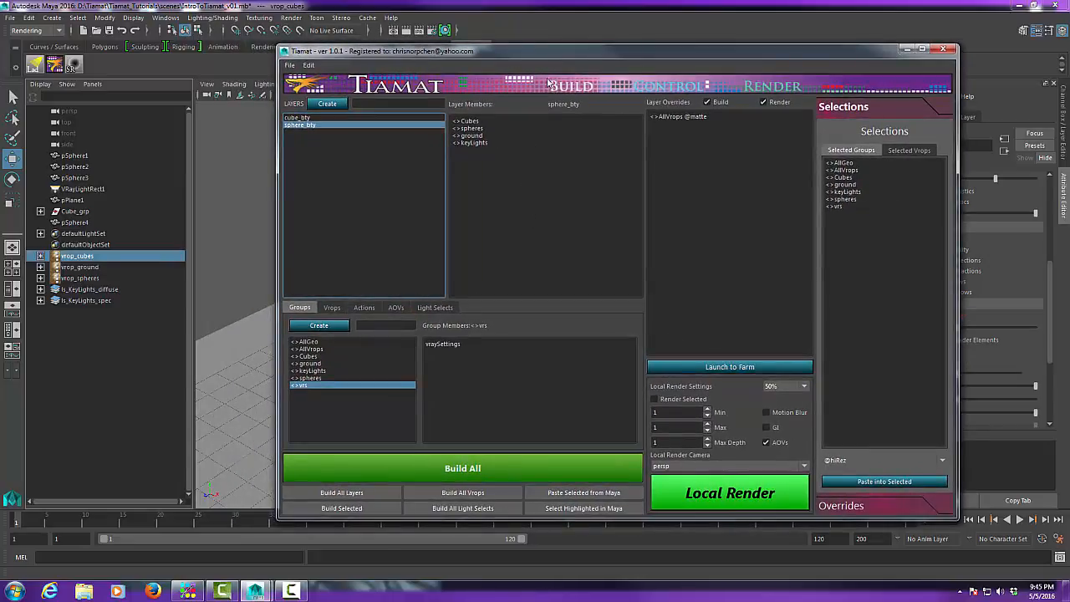
{"action": "left_click_drag", "start_coordinate": [546, 53], "coordinate": [518, 57]}
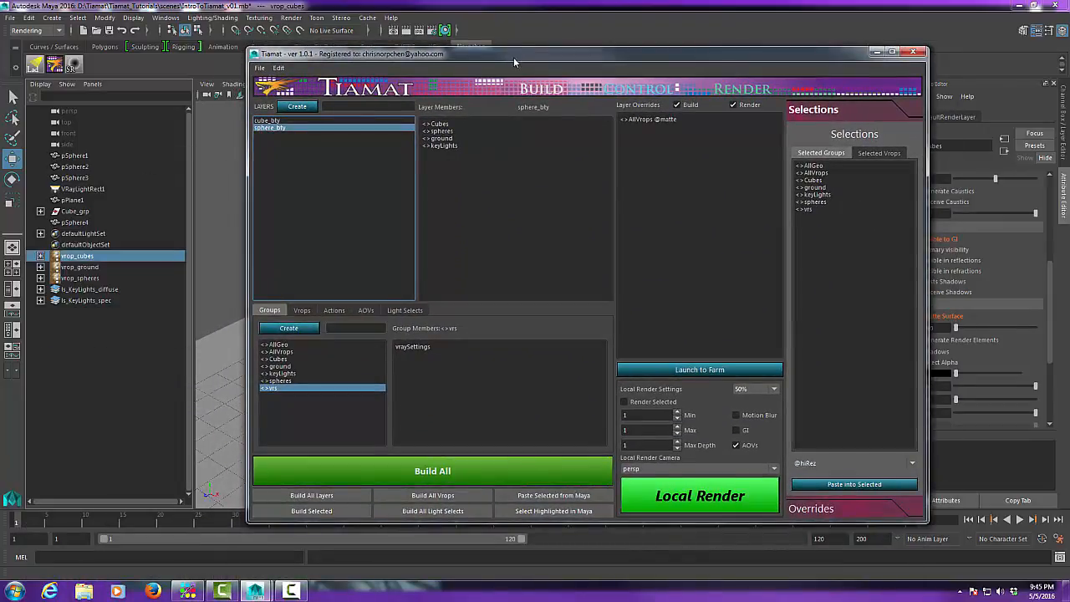
{"action": "left_click_drag", "start_coordinate": [514, 57], "coordinate": [515, 63]}
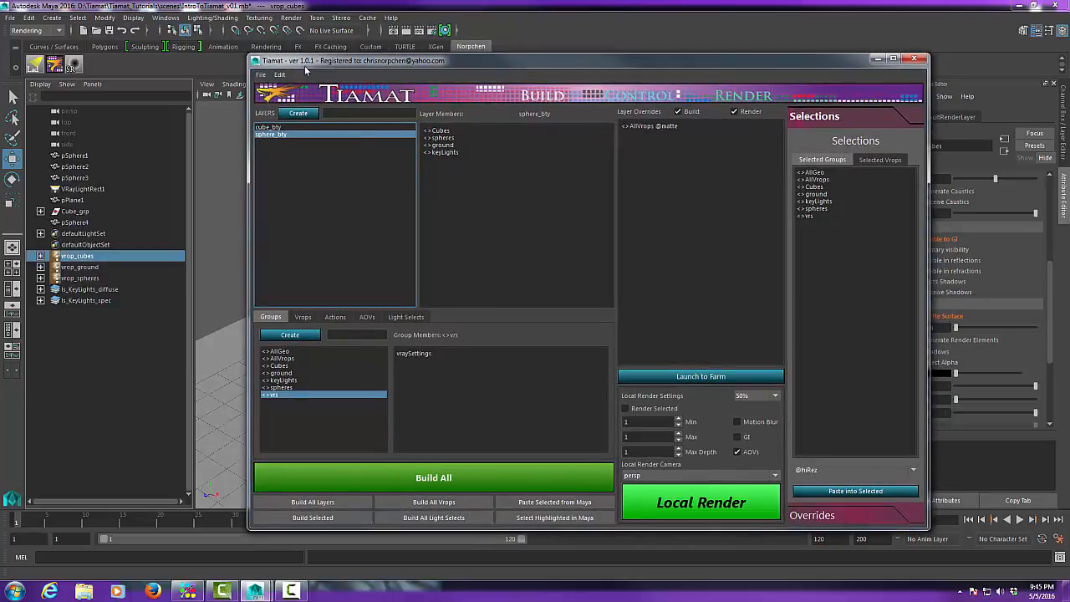
{"action": "left_click_drag", "start_coordinate": [305, 63], "coordinate": [308, 56]}
Step: Begin saving the Tiamat setup under a new name and create a folder named tiamat inside the project's renderData folder
{"action": "left_click", "coordinate": [266, 70]}
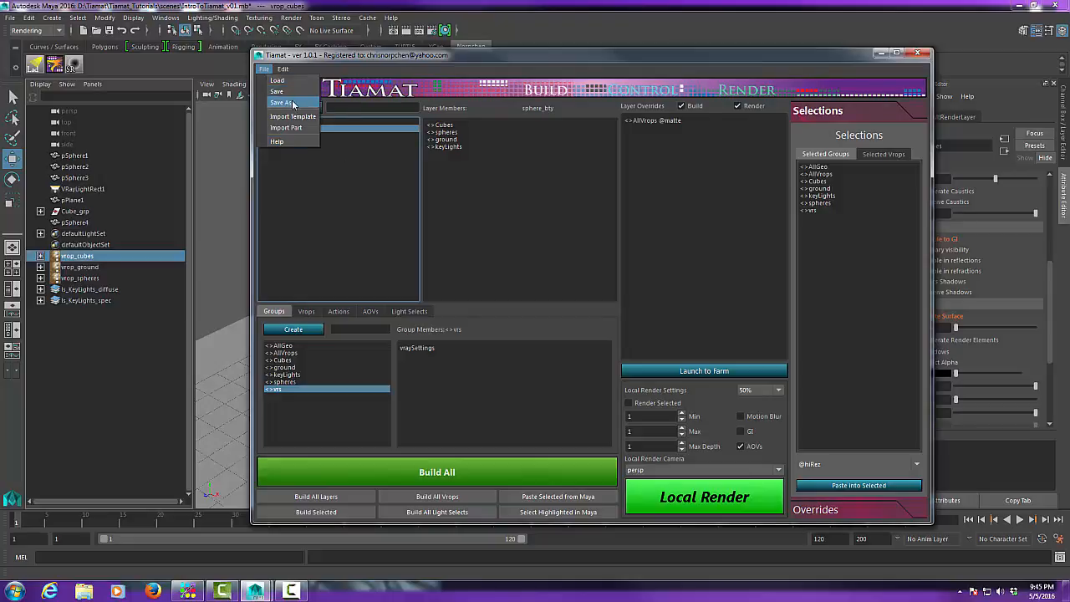
{"action": "left_click", "coordinate": [283, 102]}
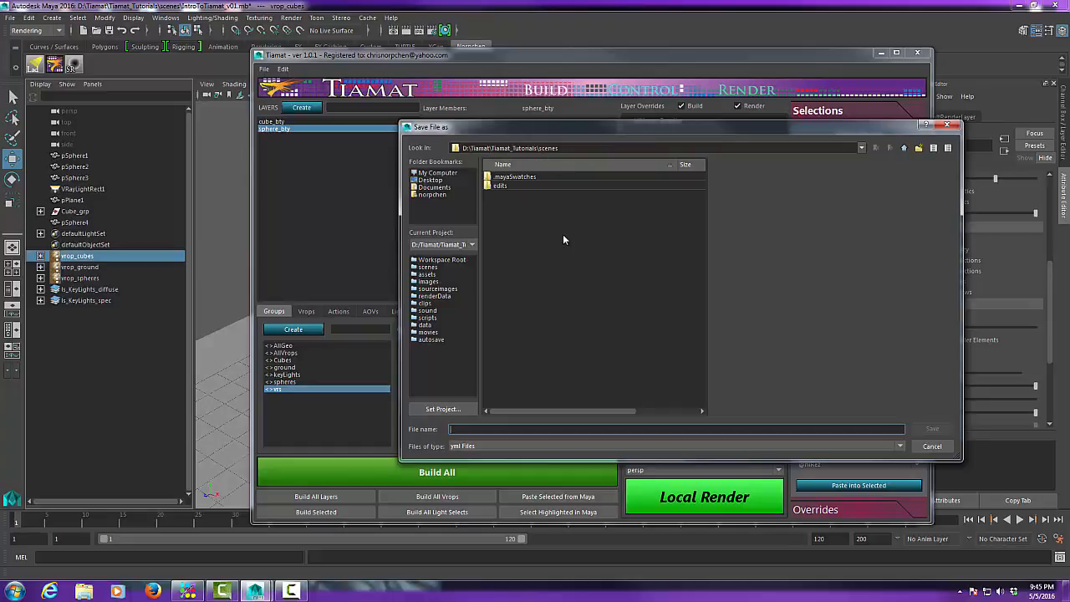
{"action": "left_click", "coordinate": [444, 298]}
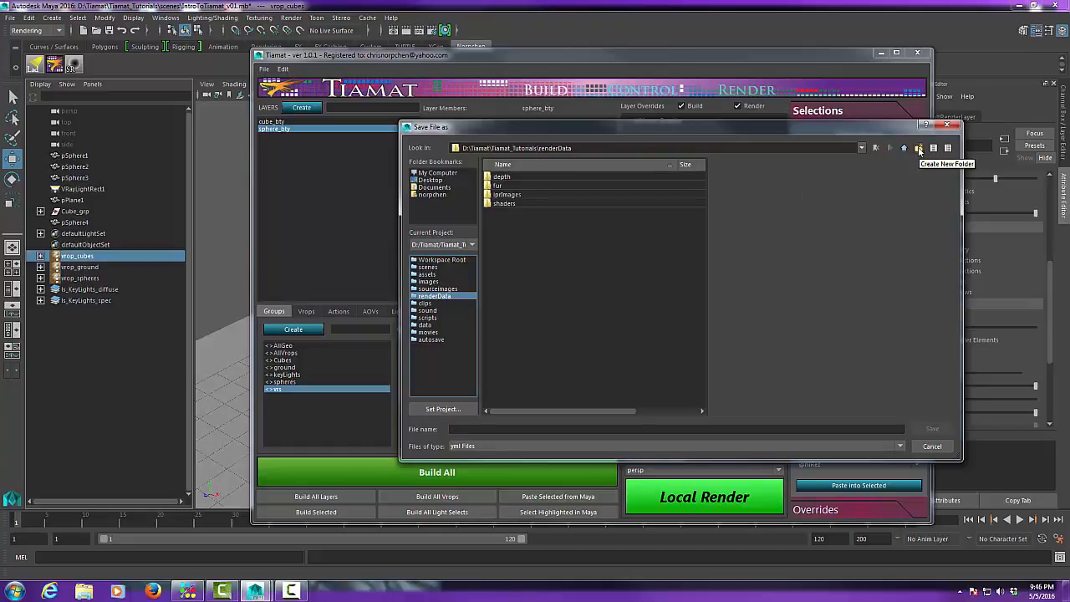
{"action": "left_click", "coordinate": [562, 427]}
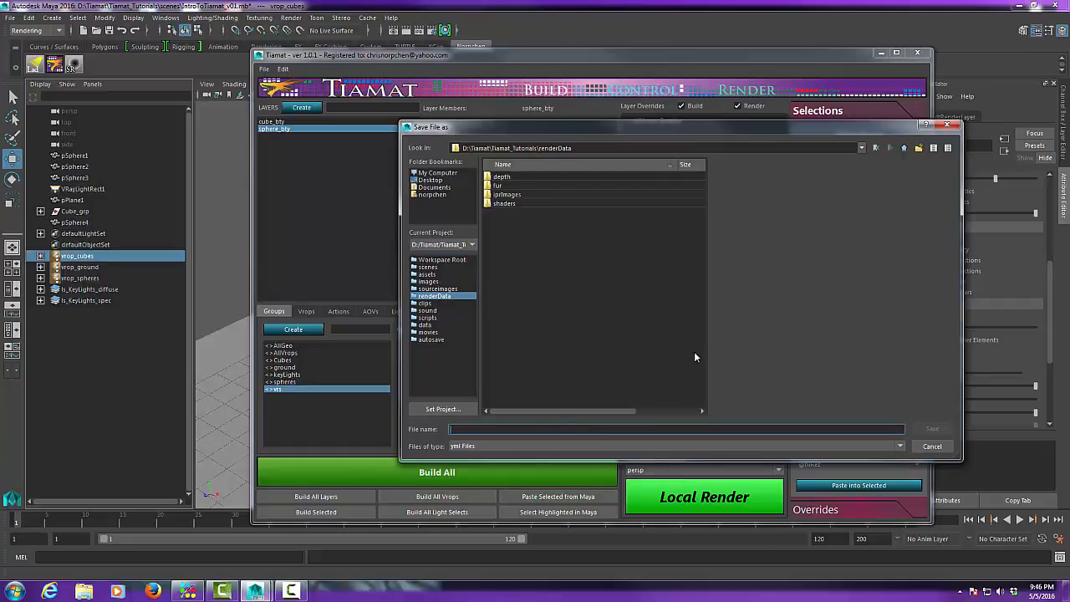
{"action": "left_click", "coordinate": [918, 148]}
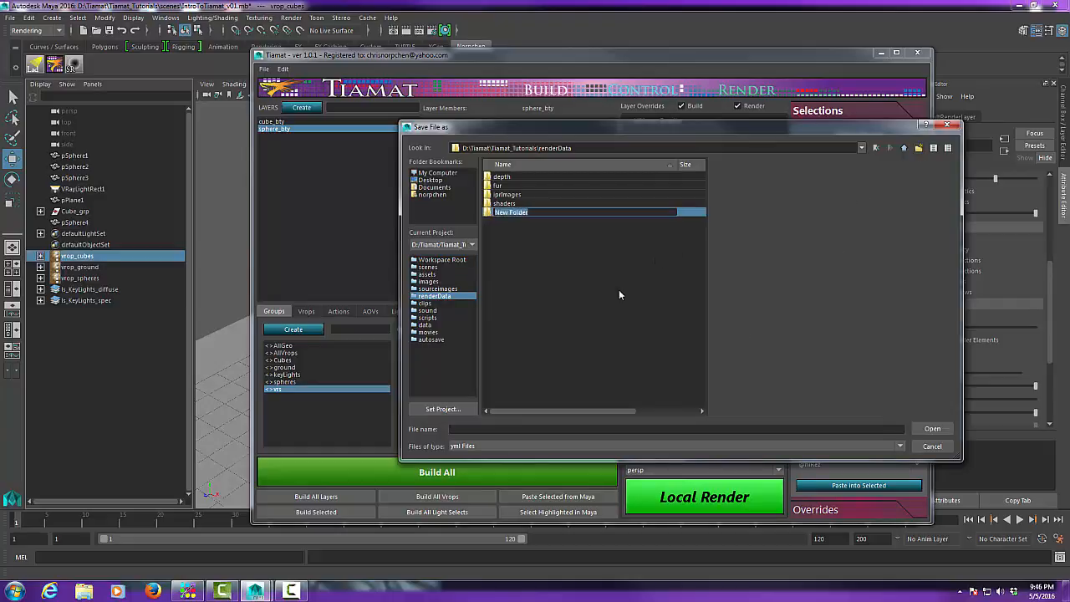
{"action": "type", "text": "tiamat"}
{"action": "key", "text": "Return"}
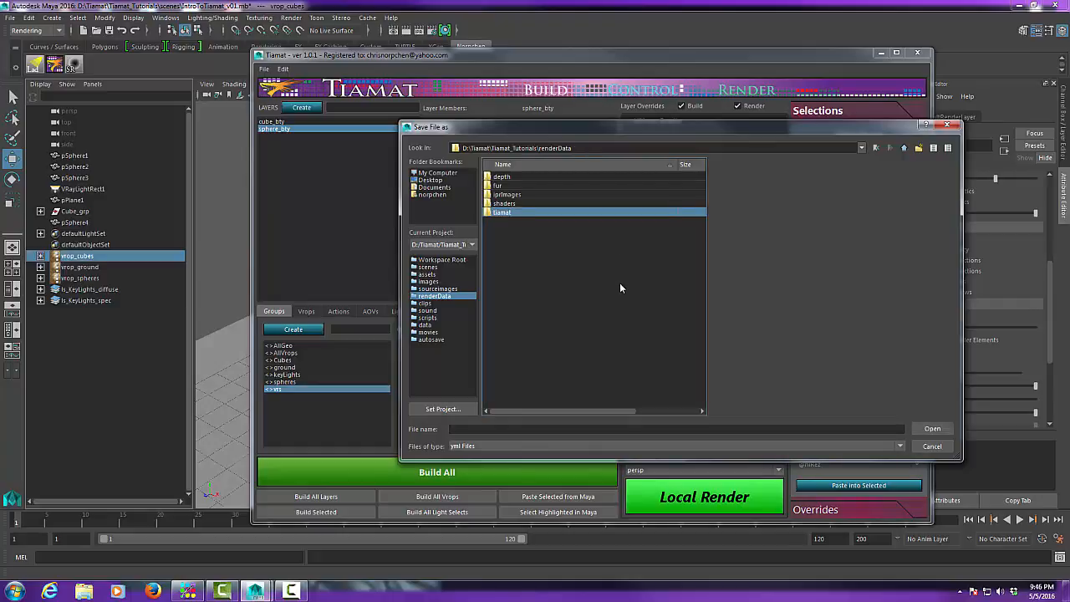
Step: Save the setup as tiamatTutorial_v01 in the tiamat folder as a yml file
{"action": "key", "text": "Return"}
{"action": "left_click", "coordinate": [519, 428]}
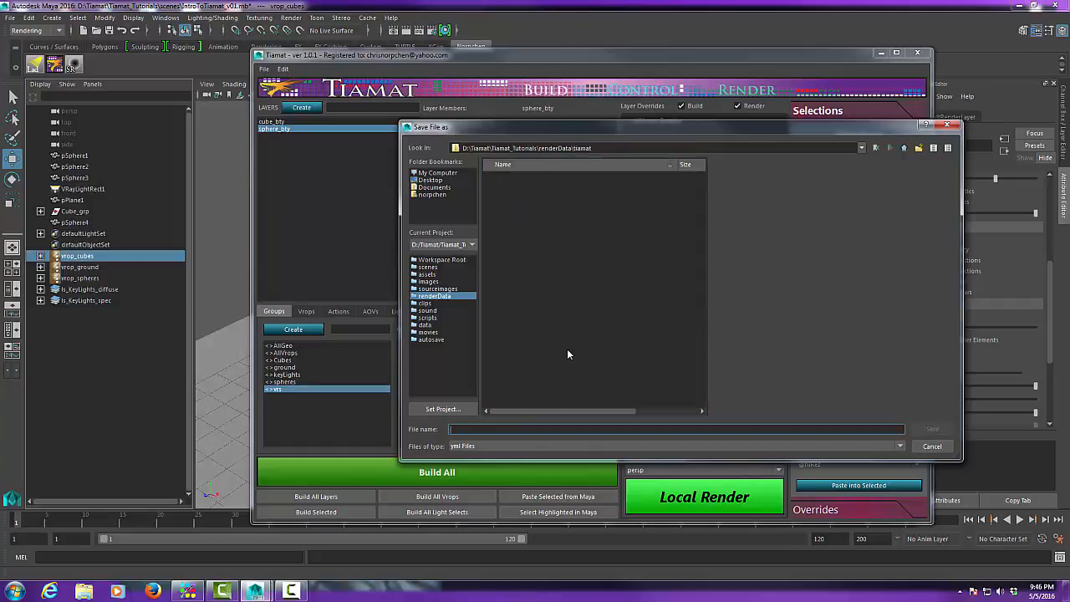
{"action": "type", "text": "tiamat"}
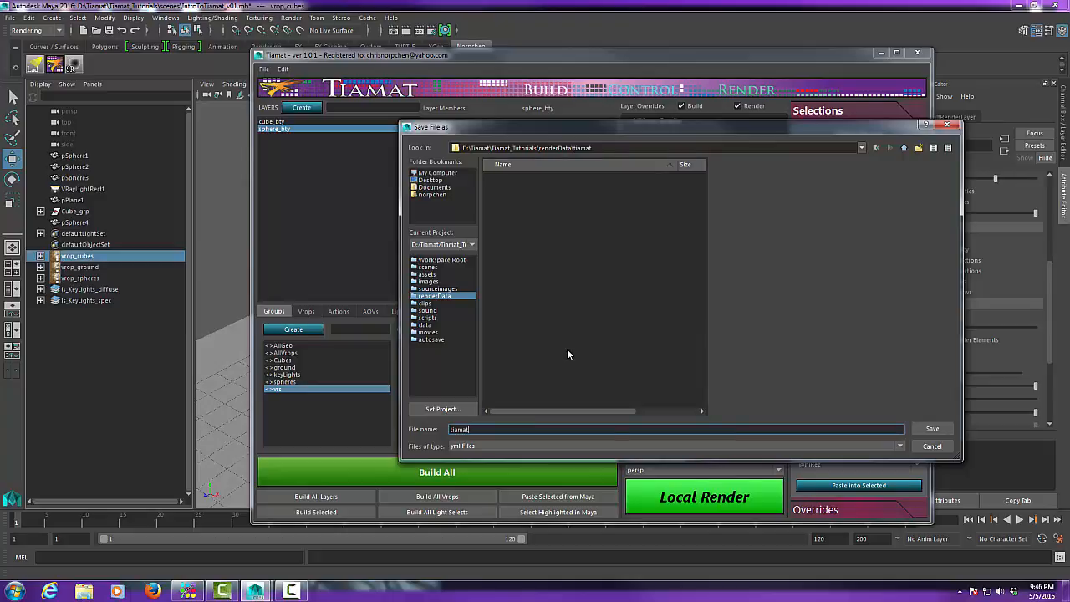
{"action": "type", "text": "Tutorial_v01"}
{"action": "left_click_drag", "start_coordinate": [634, 124], "coordinate": [652, 142]}
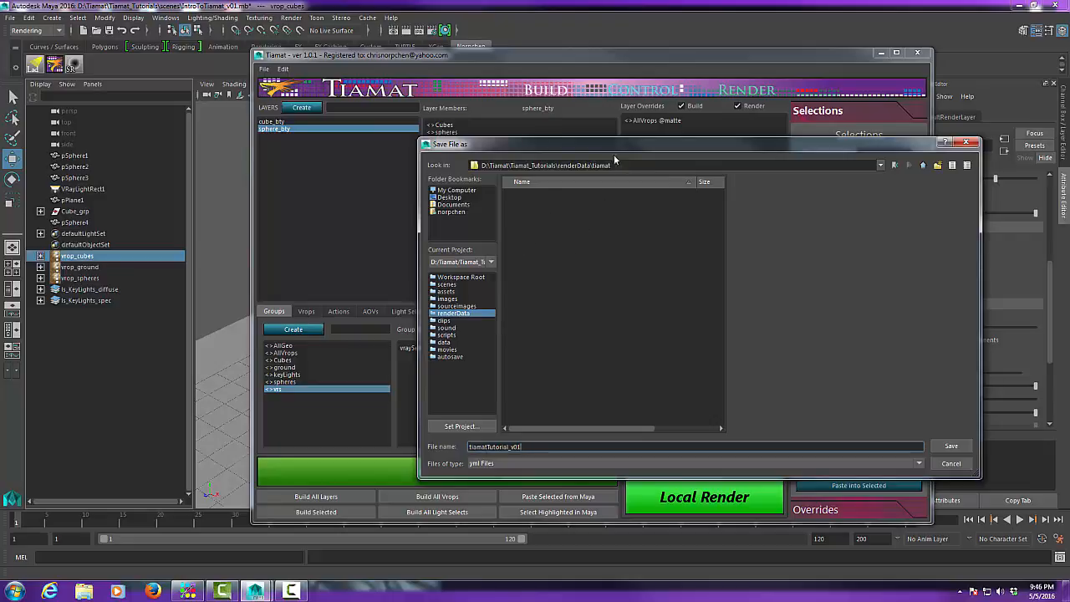
{"action": "left_click_drag", "start_coordinate": [616, 149], "coordinate": [618, 123]}
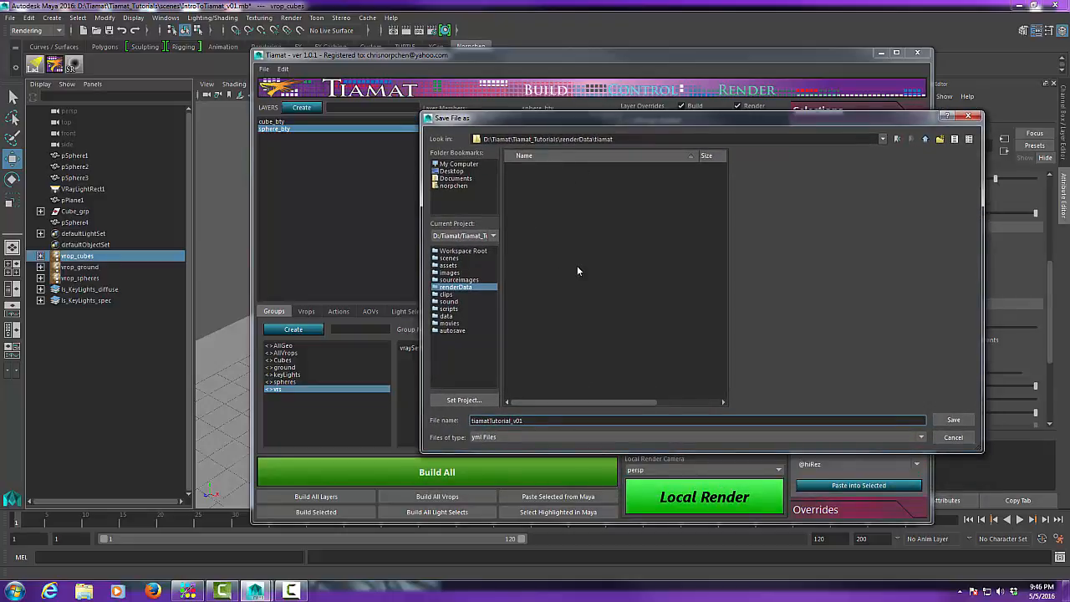
{"action": "left_click", "coordinate": [953, 420]}
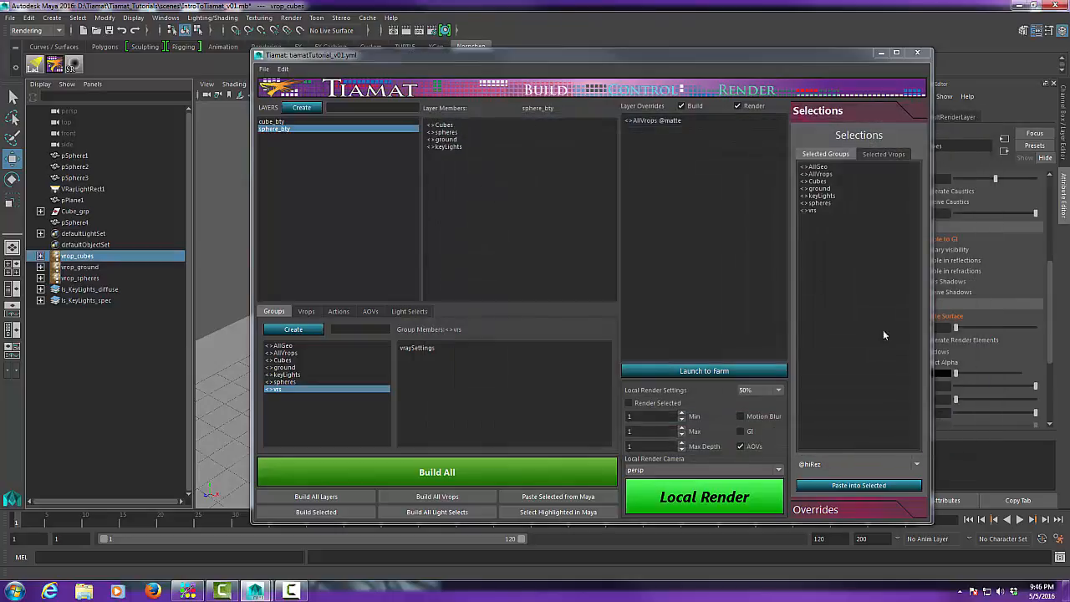
{"action": "left_click_drag", "start_coordinate": [702, 61], "coordinate": [641, 50]}
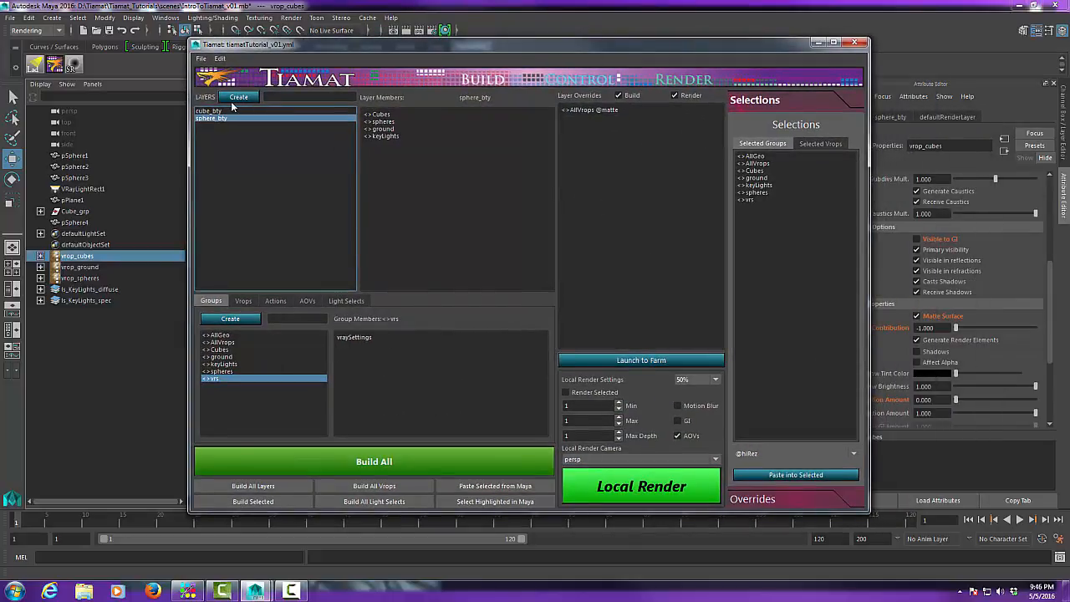
{"action": "left_click", "coordinate": [201, 58]}
{"action": "left_click", "coordinate": [213, 70]}
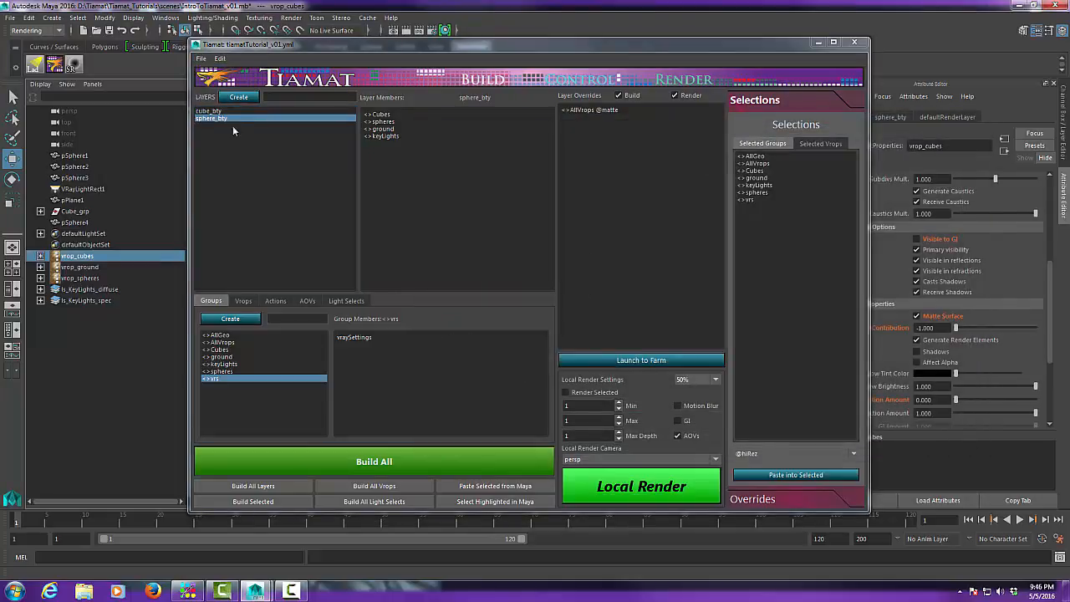
Step: Delete the cube_bty layer from the layer list
{"action": "left_click", "coordinate": [221, 111]}
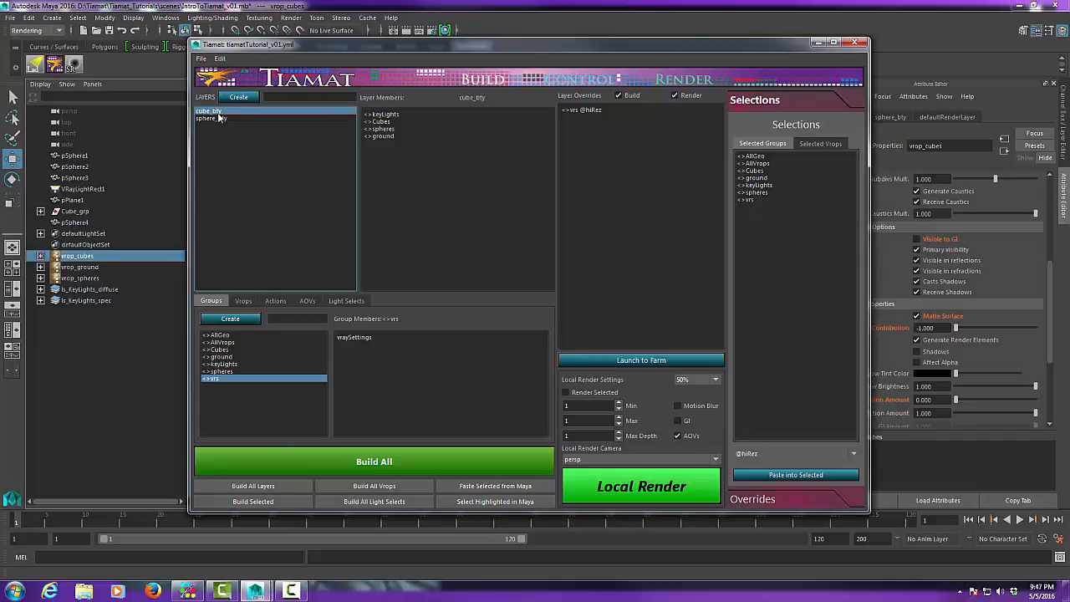
{"action": "left_click", "coordinate": [220, 59]}
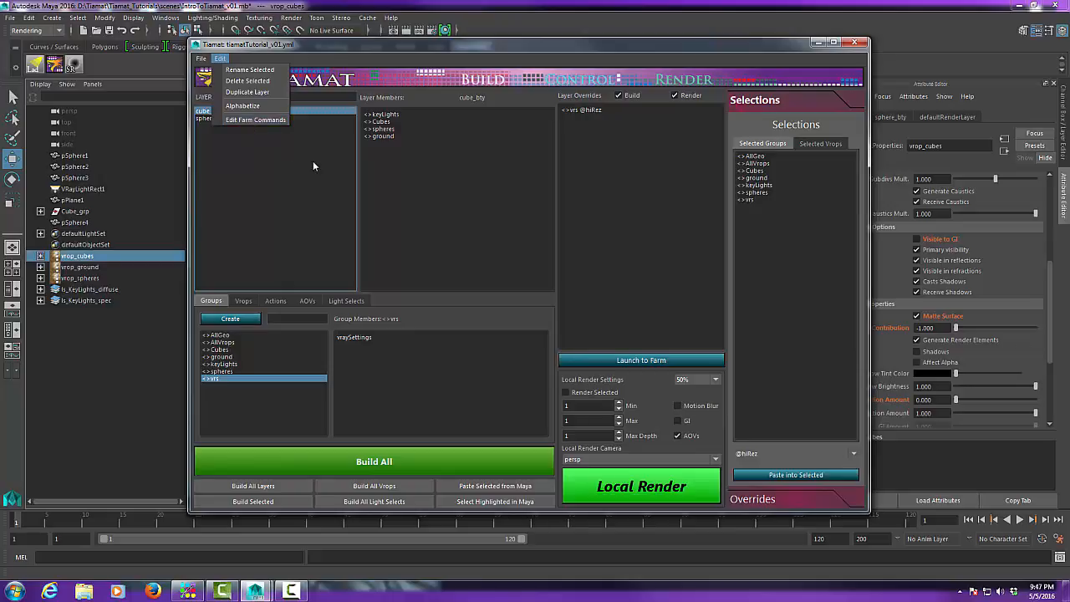
{"action": "left_click", "coordinate": [256, 82]}
{"action": "left_click", "coordinate": [522, 299]}
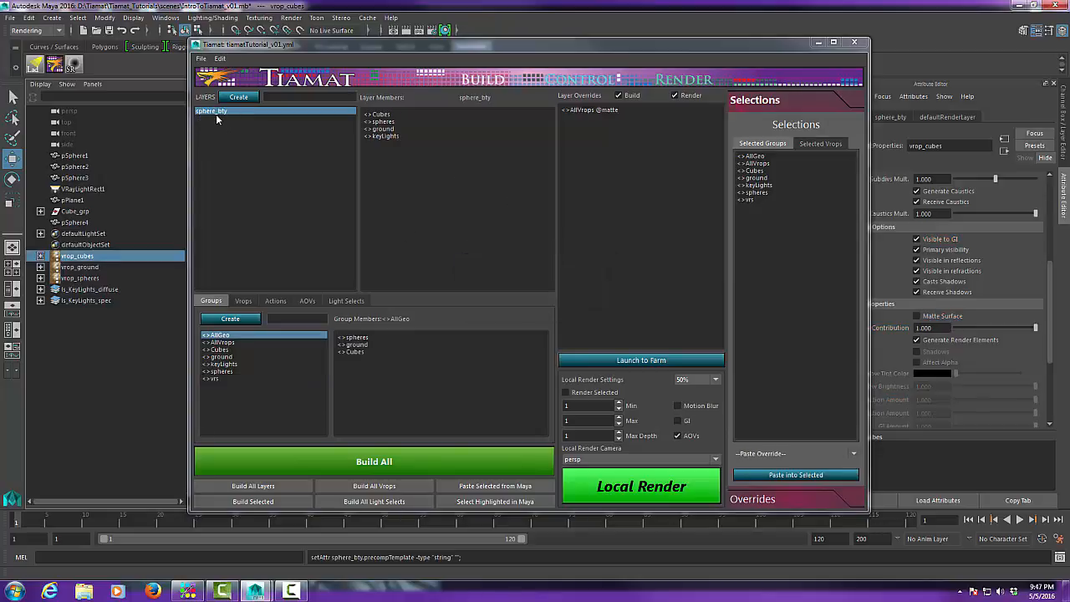
Step: Load the saved setup file tiamatTutorial_v01.yml and check the sphere_bty and cube_bty layers
{"action": "left_click", "coordinate": [200, 58]}
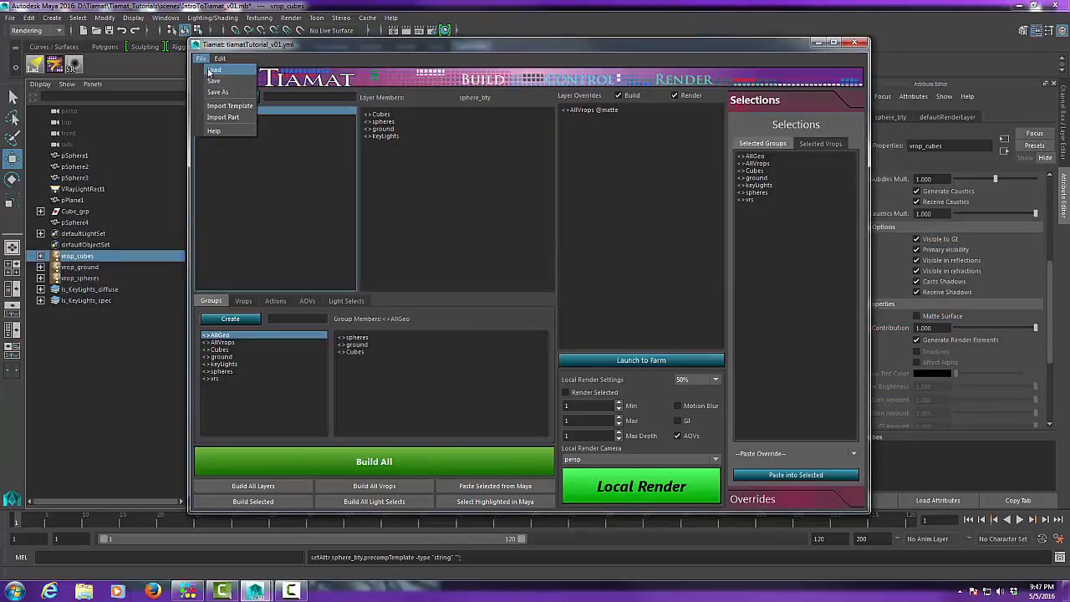
{"action": "left_click", "coordinate": [213, 70]}
{"action": "left_click", "coordinate": [545, 169]}
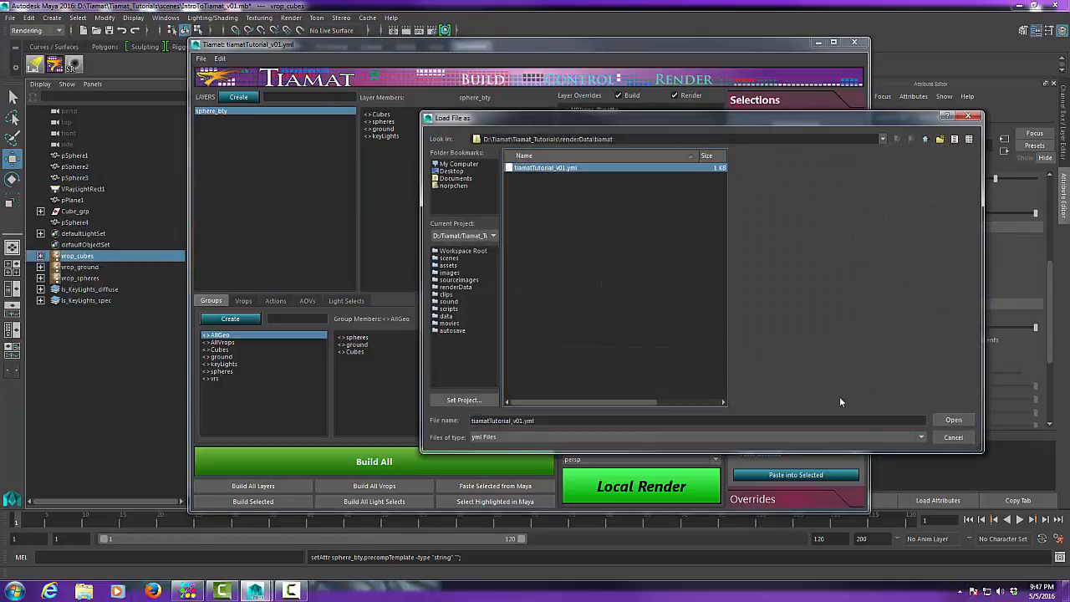
{"action": "left_click", "coordinate": [961, 419]}
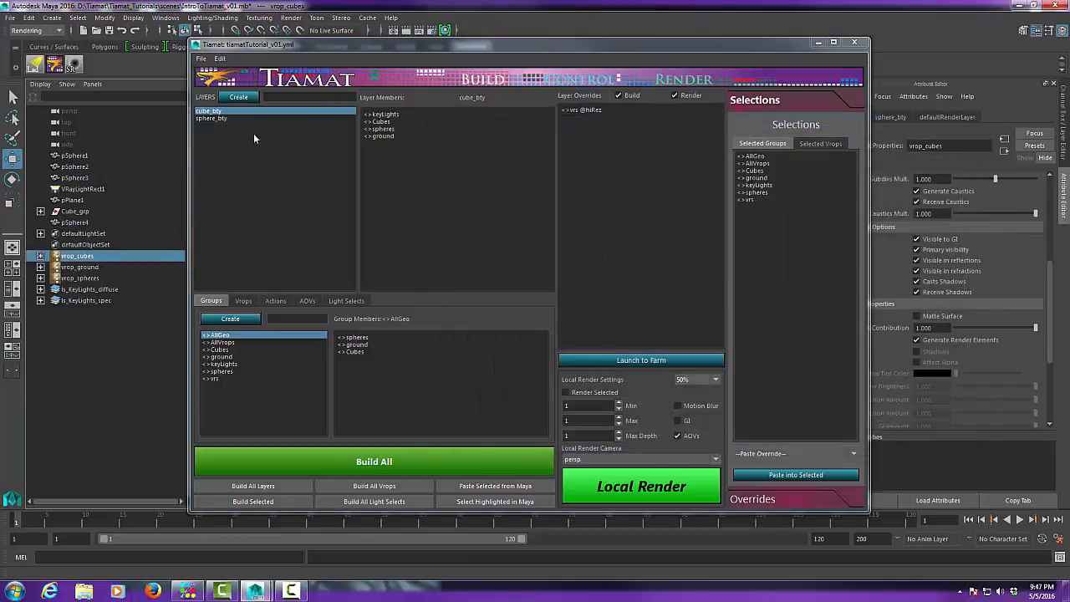
{"action": "left_click", "coordinate": [222, 117]}
{"action": "left_click", "coordinate": [218, 111]}
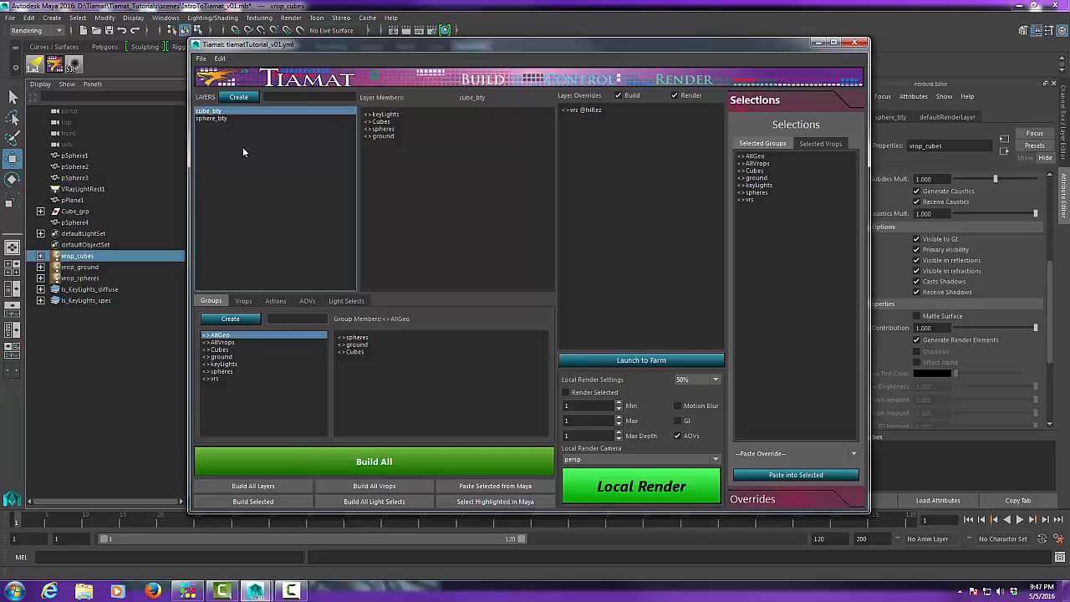
{"action": "left_click", "coordinate": [201, 58]}
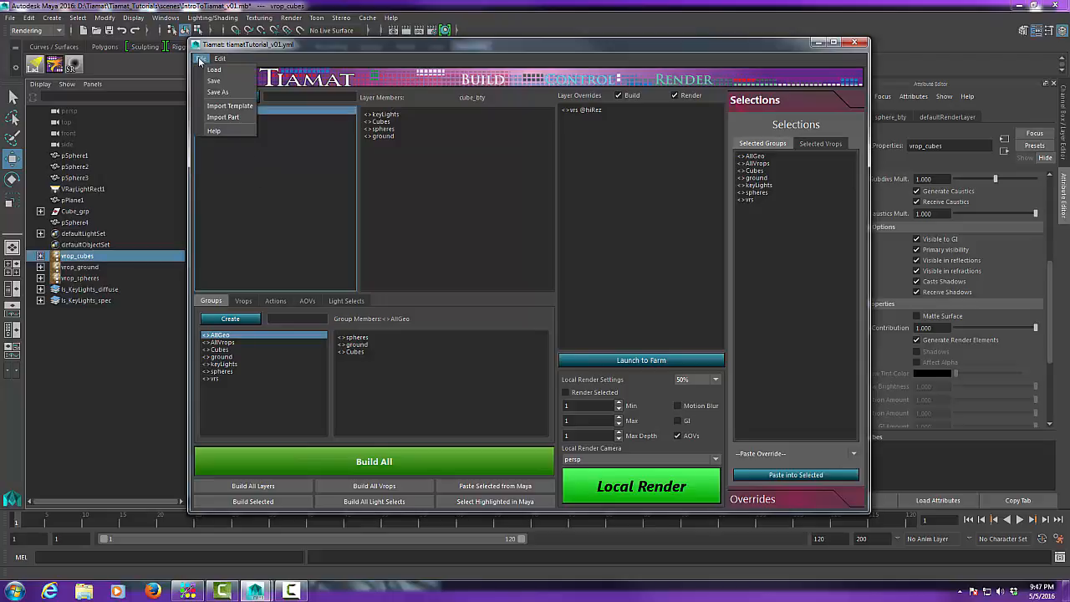
{"action": "left_click", "coordinate": [230, 118]}
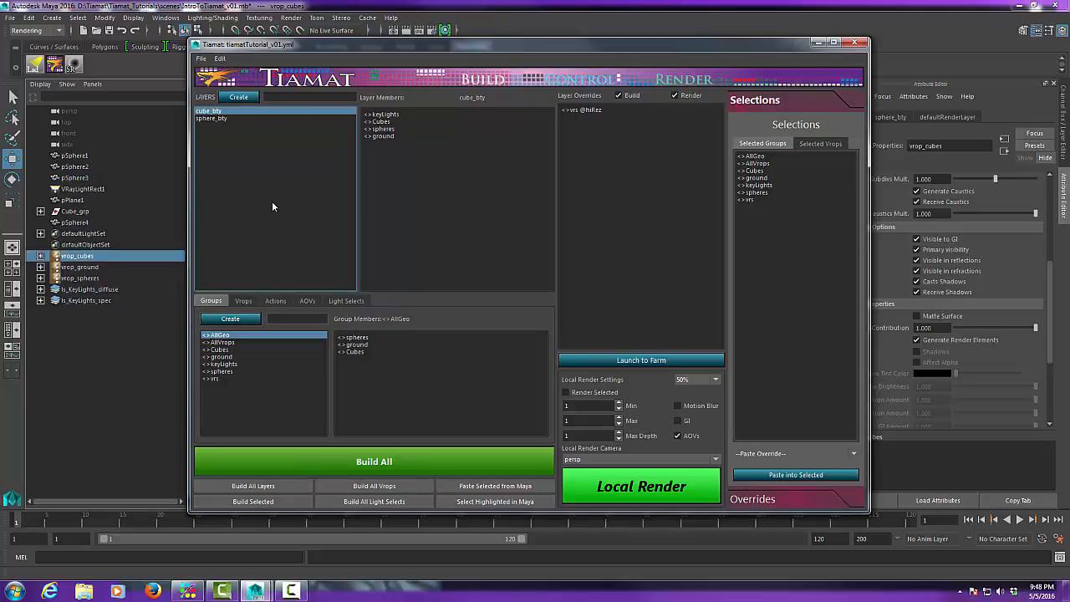
{"action": "left_click", "coordinate": [274, 300]}
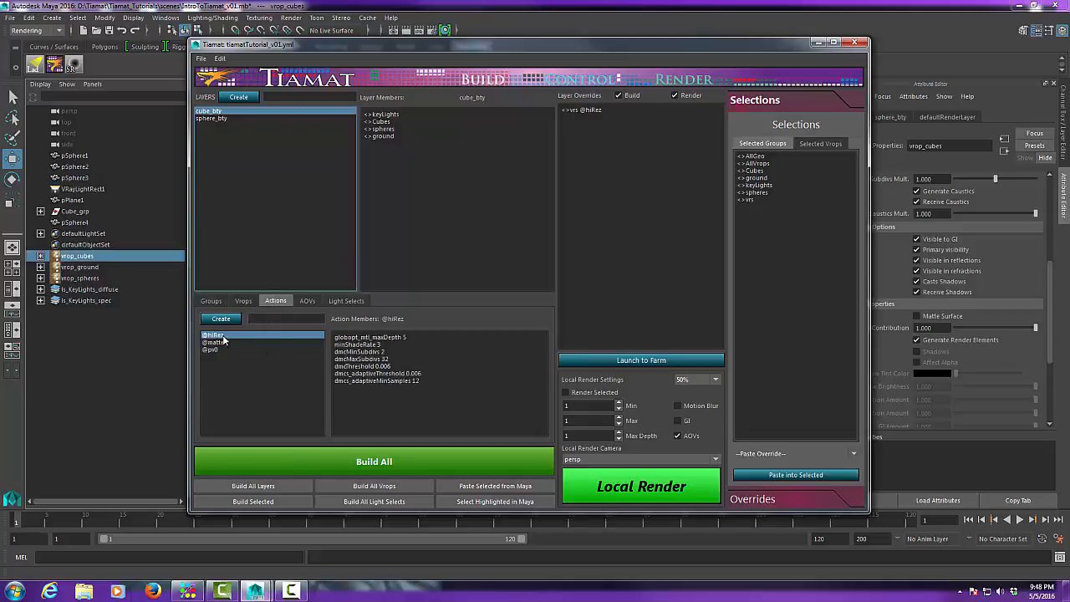
{"action": "left_click", "coordinate": [220, 58]}
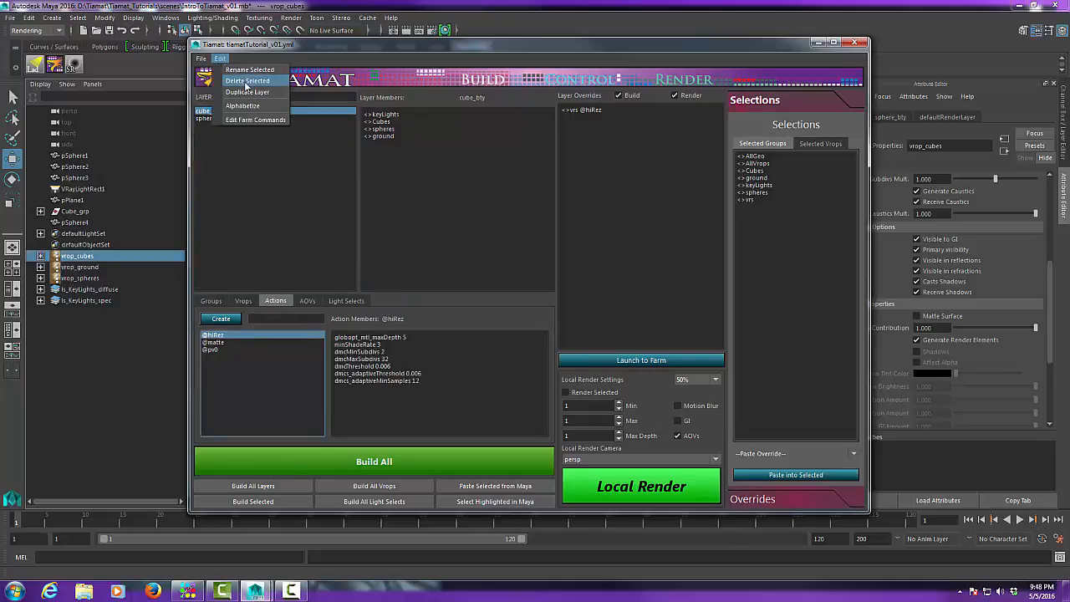
{"action": "left_click", "coordinate": [247, 80]}
{"action": "left_click", "coordinate": [506, 299]}
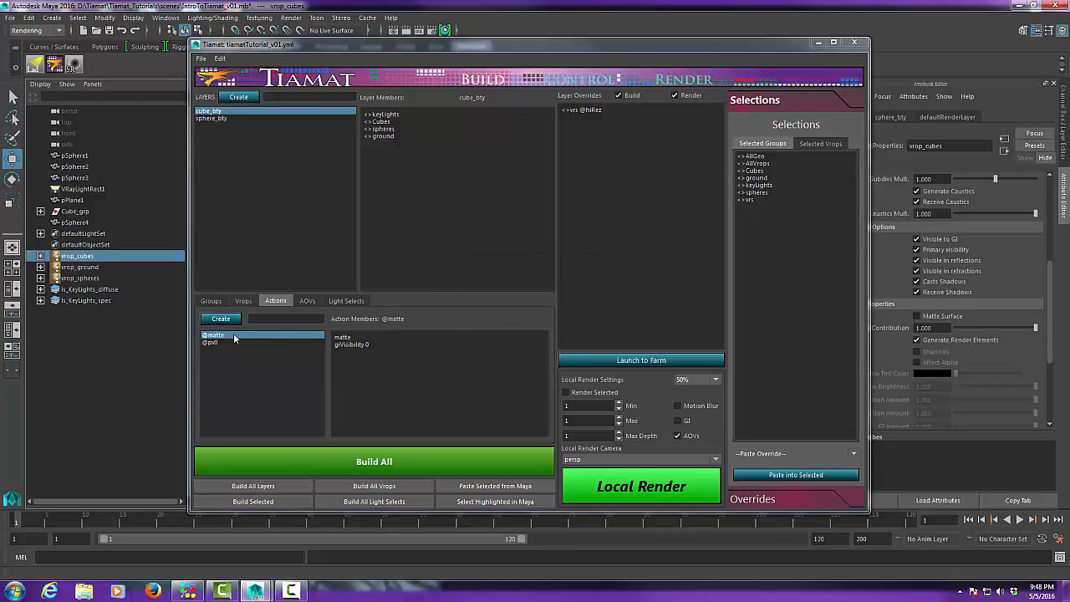
{"action": "left_click", "coordinate": [220, 58]}
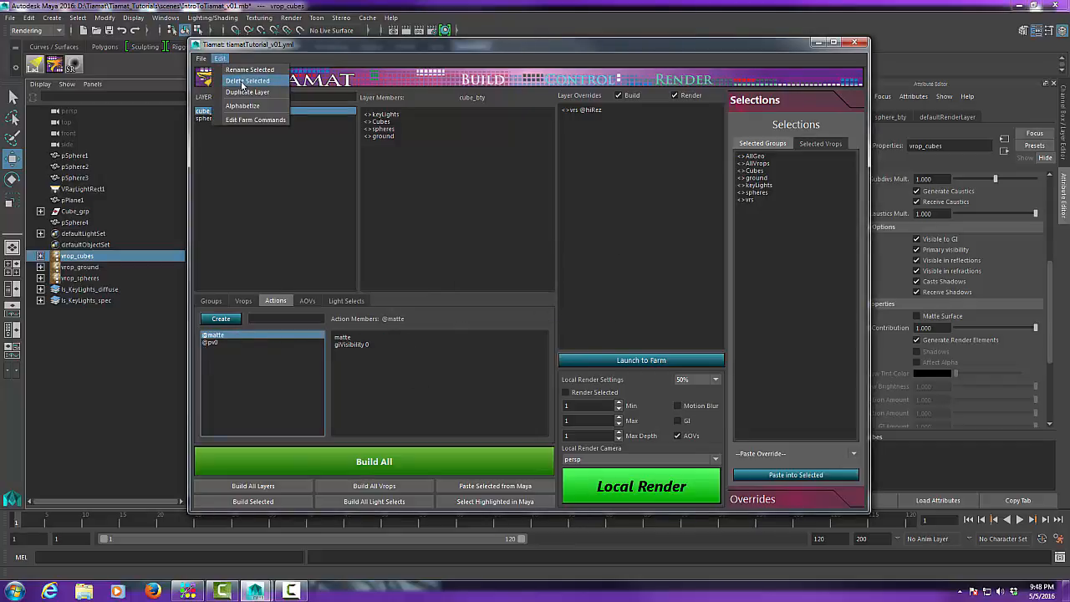
{"action": "left_click", "coordinate": [245, 80]}
{"action": "left_click", "coordinate": [512, 299]}
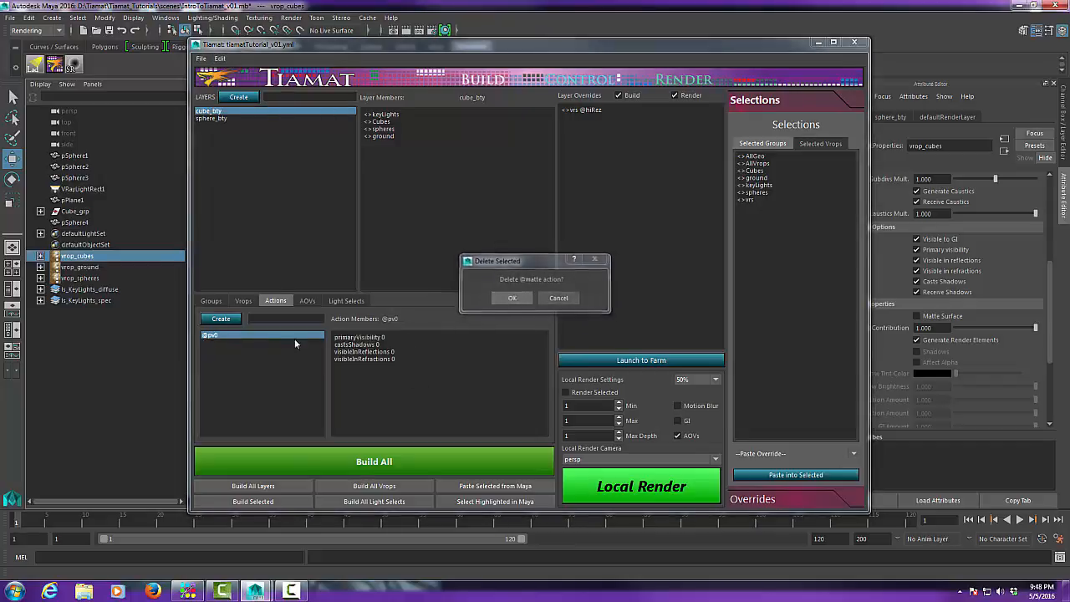
{"action": "left_click", "coordinate": [220, 58]}
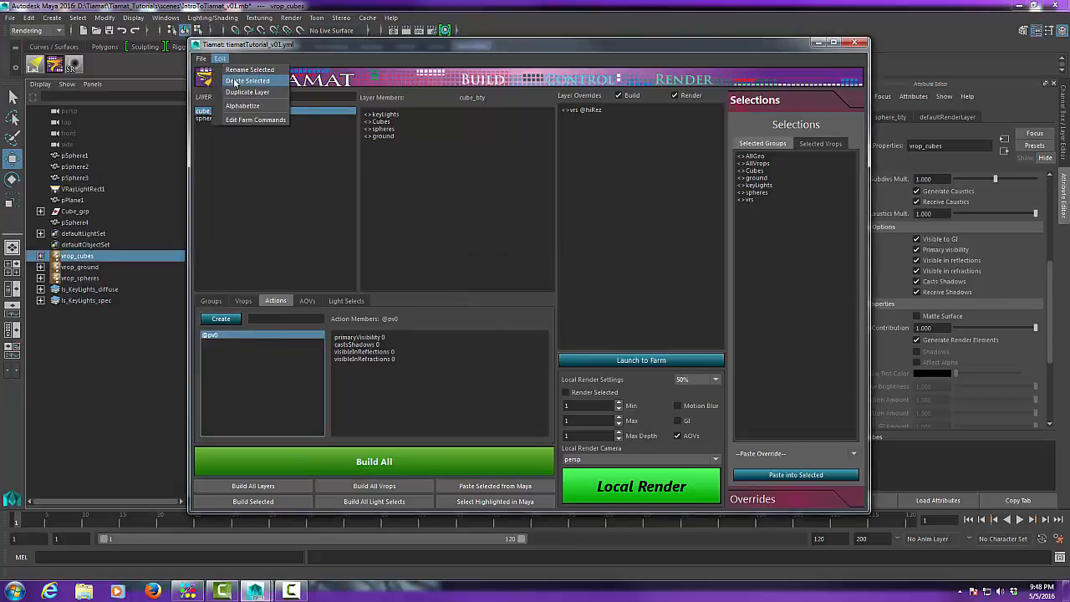
{"action": "left_click", "coordinate": [245, 80]}
{"action": "left_click", "coordinate": [502, 300]}
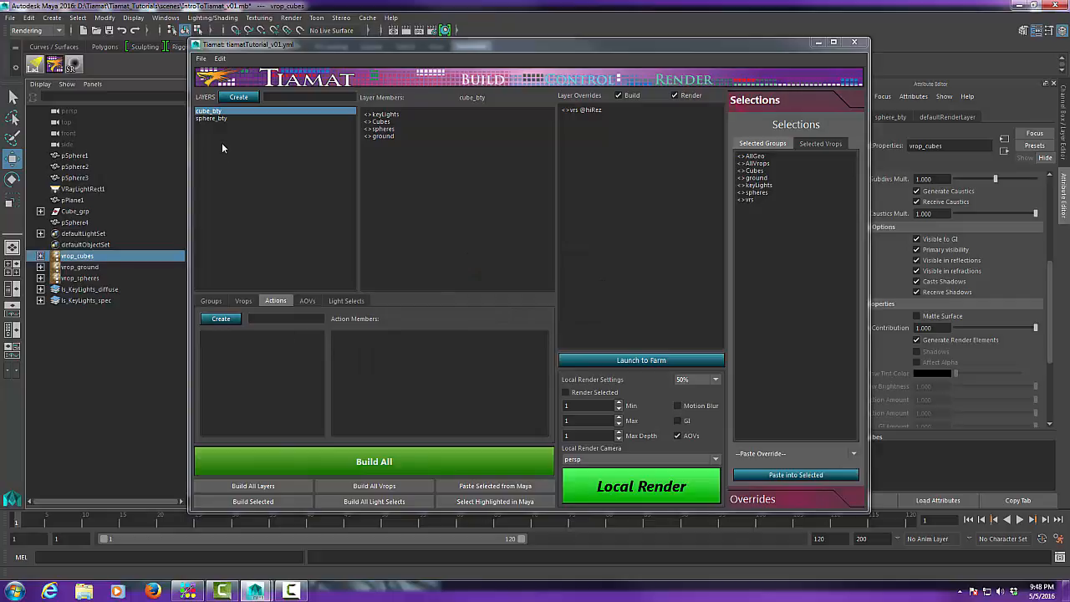
Step: Import only the Actions part from tiamatTutorial_v01.yml into the current setup
{"action": "mouse_move", "coordinate": [308, 43]}
{"action": "left_mouse_down"}
{"action": "mouse_move", "coordinate": [293, 40]}
{"action": "mouse_move", "coordinate": [313, 47]}
{"action": "left_mouse_up"}
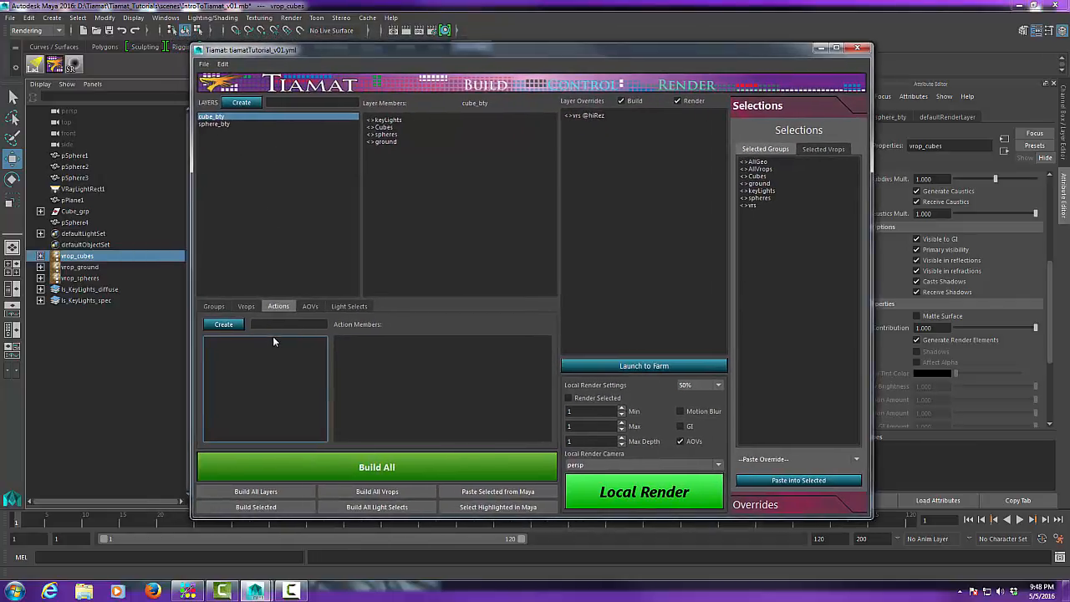
{"action": "left_click", "coordinate": [253, 304]}
{"action": "left_click", "coordinate": [279, 307]}
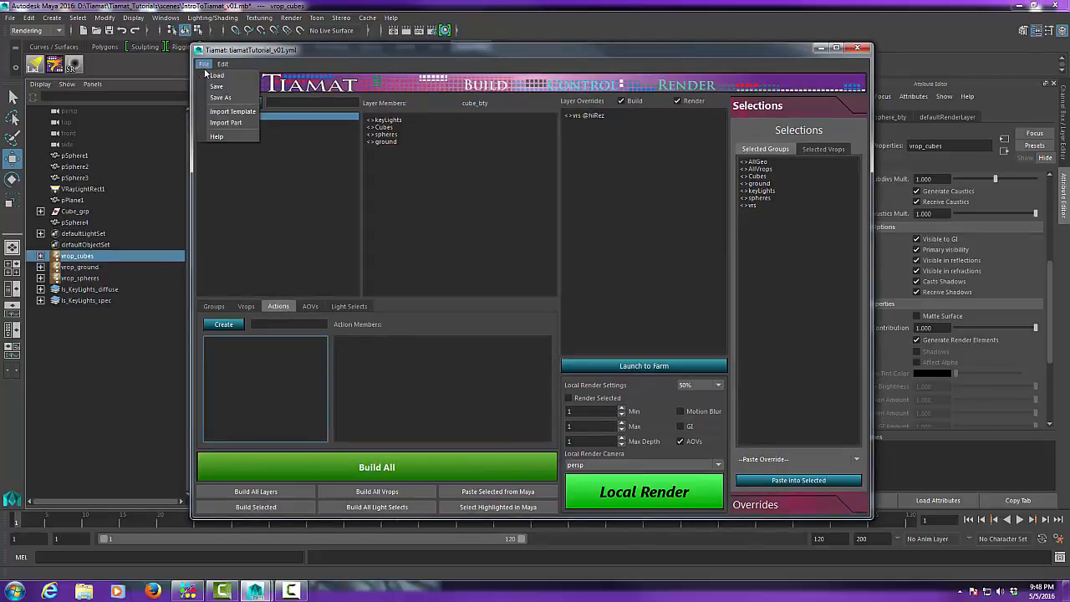
{"action": "left_click", "coordinate": [226, 122]}
{"action": "left_click_drag", "start_coordinate": [473, 204], "coordinate": [426, 144]}
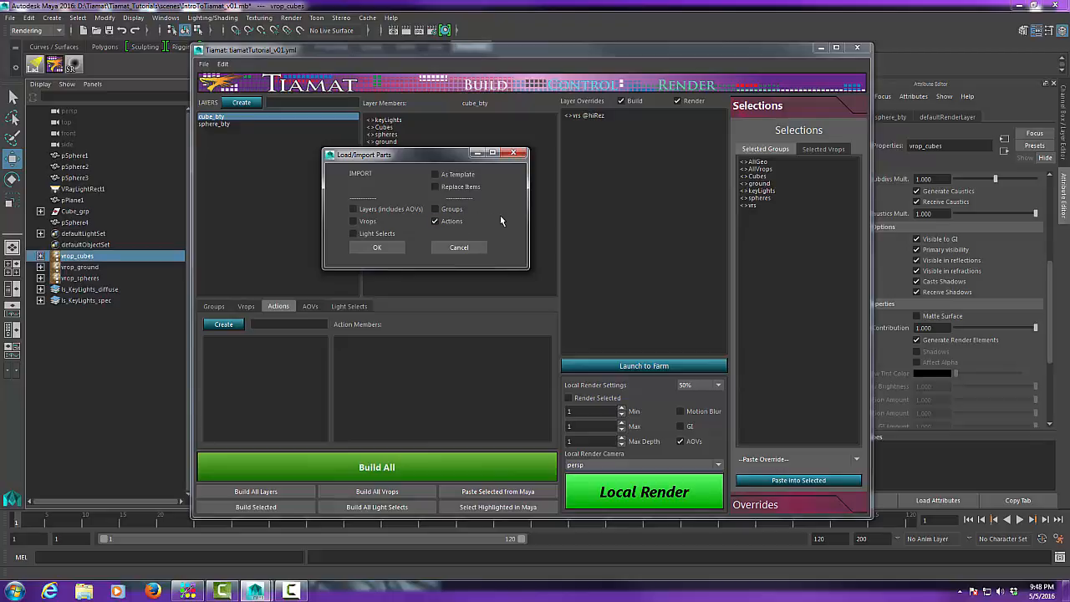
{"action": "left_click", "coordinate": [385, 249]}
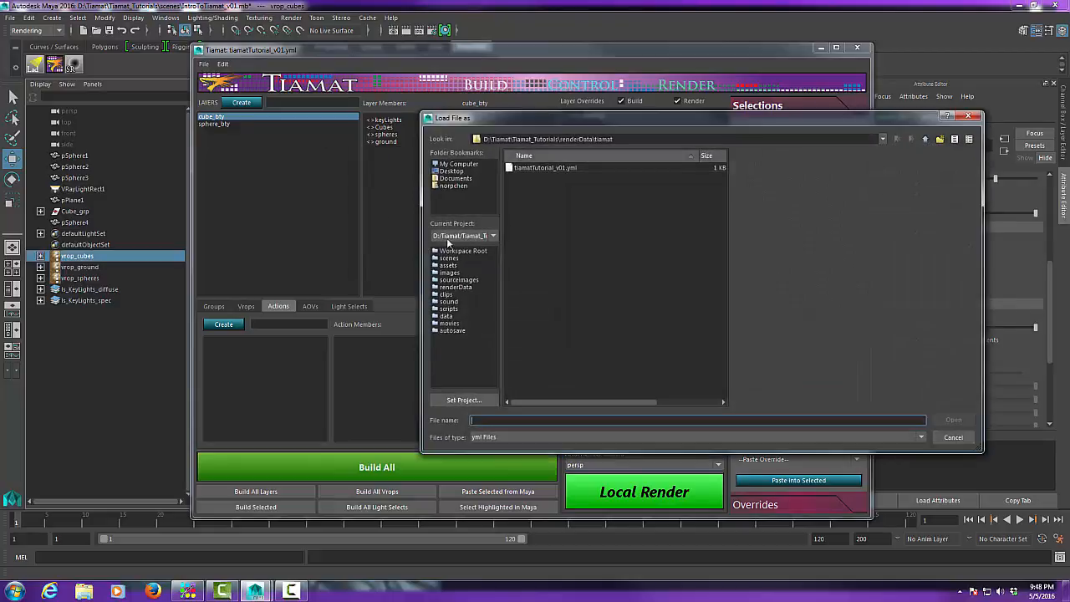
{"action": "left_click", "coordinate": [535, 168]}
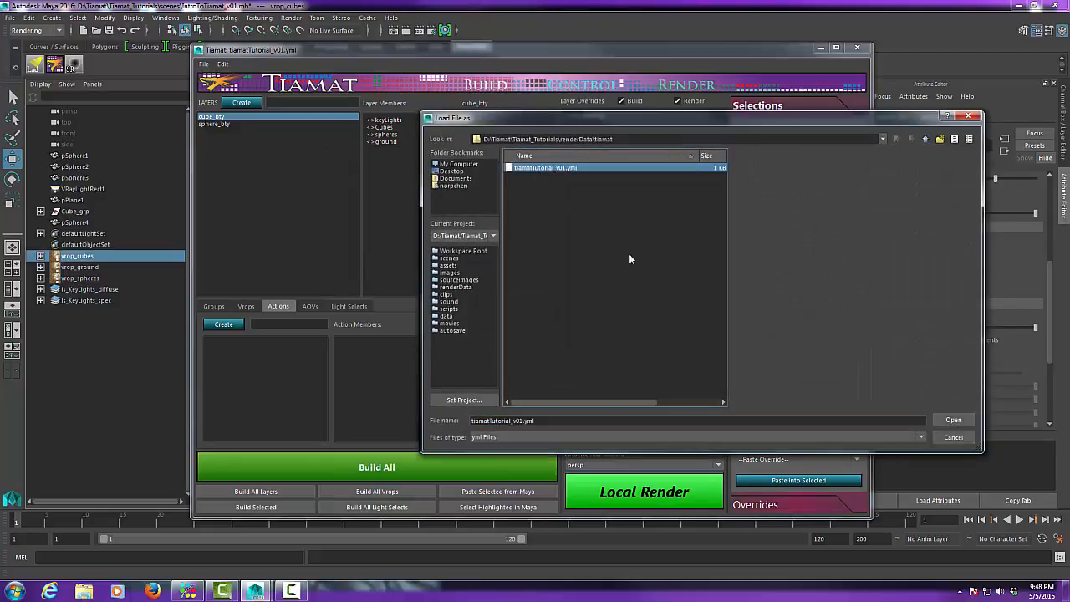
{"action": "left_click", "coordinate": [943, 421]}
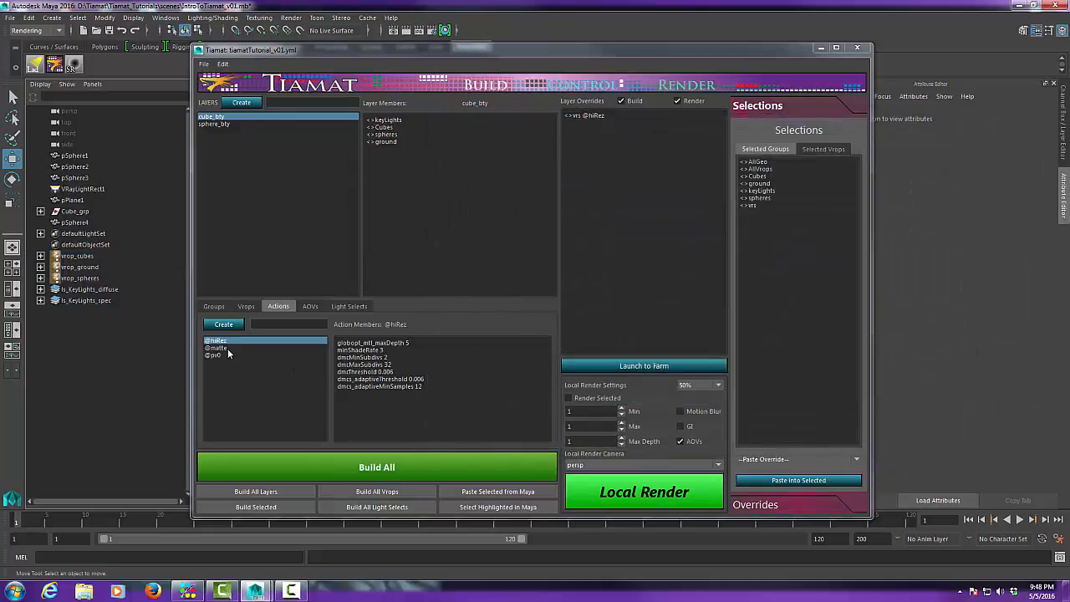
{"action": "left_click", "coordinate": [226, 348]}
{"action": "left_click", "coordinate": [219, 354]}
{"action": "left_click", "coordinate": [225, 342]}
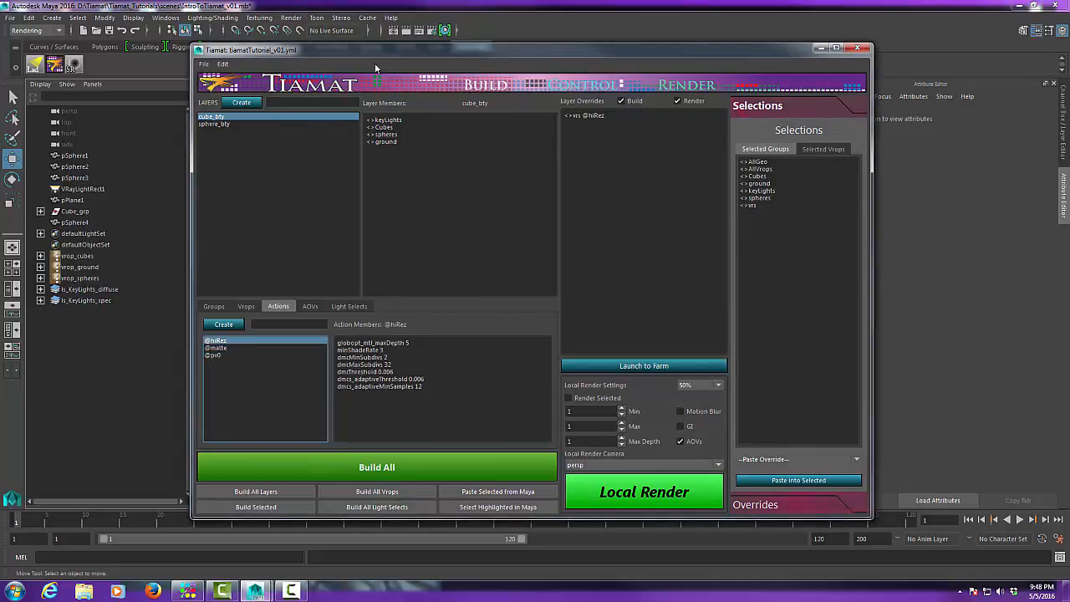
{"action": "left_click_drag", "start_coordinate": [377, 54], "coordinate": [364, 51]}
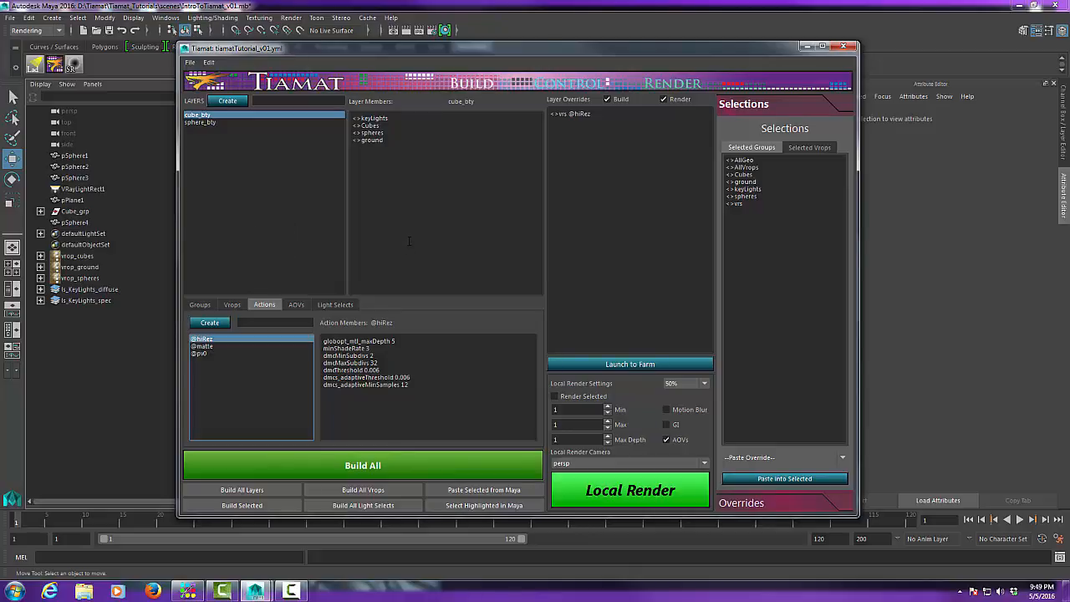
Step: Rename the Cubes group to sqaures
{"action": "left_click", "coordinate": [208, 63]}
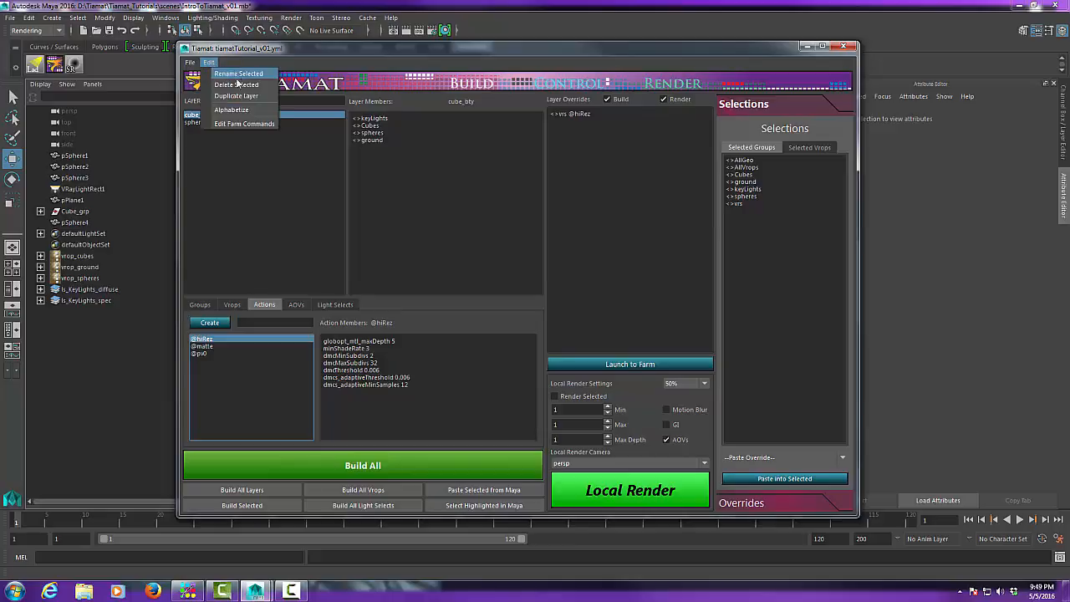
{"action": "left_click", "coordinate": [268, 230]}
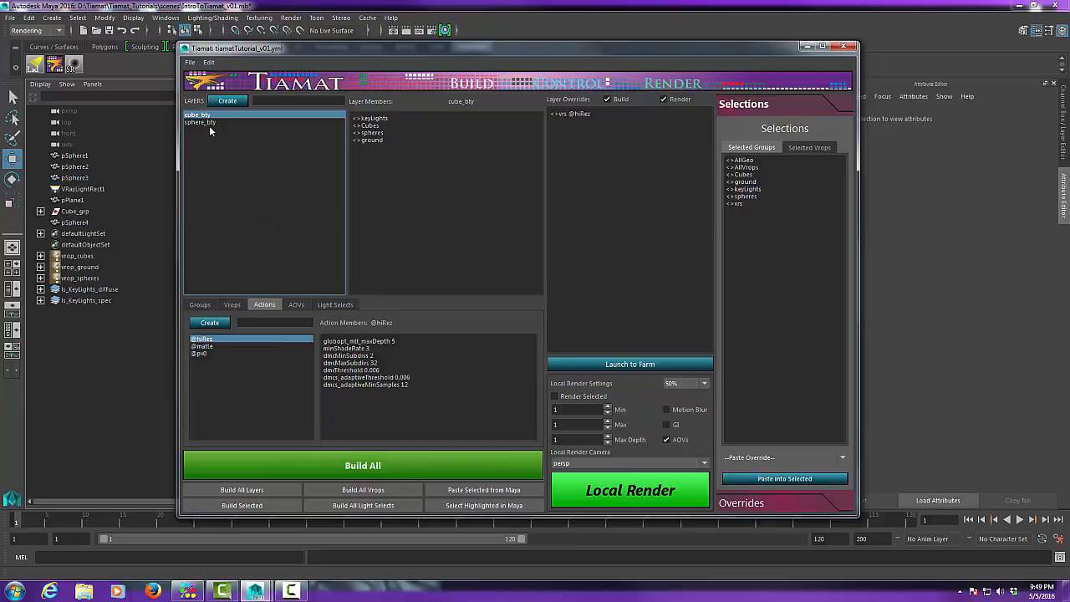
{"action": "left_click", "coordinate": [200, 304]}
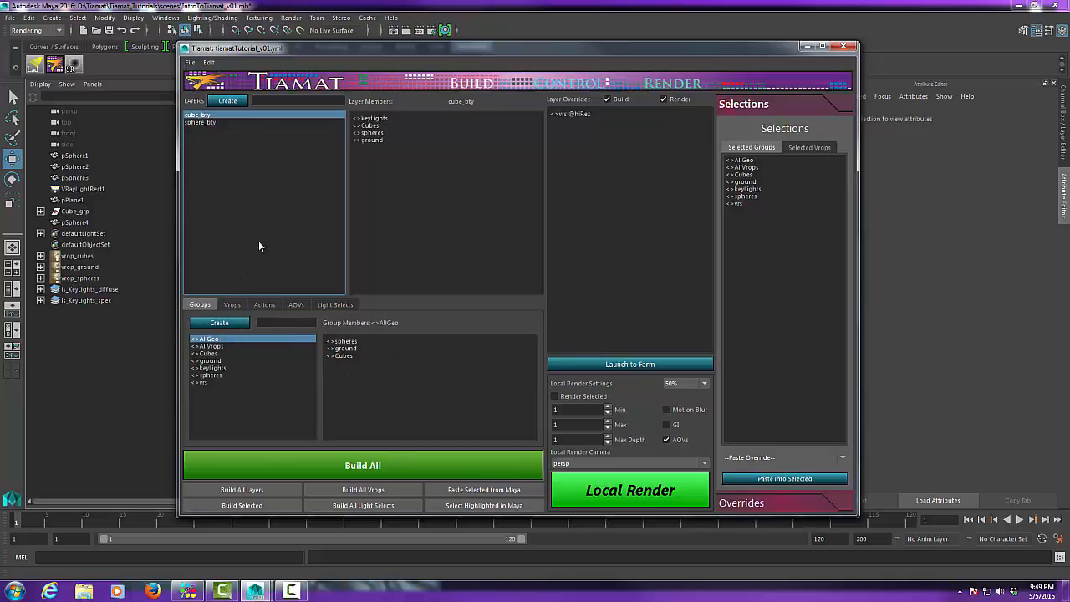
{"action": "left_click", "coordinate": [217, 361]}
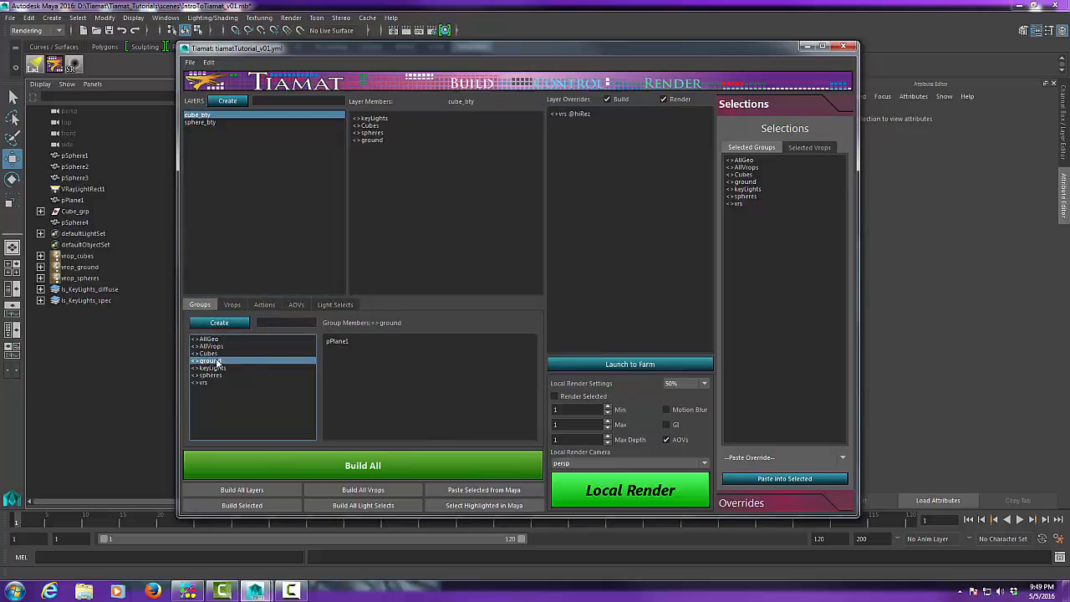
{"action": "left_click", "coordinate": [227, 354]}
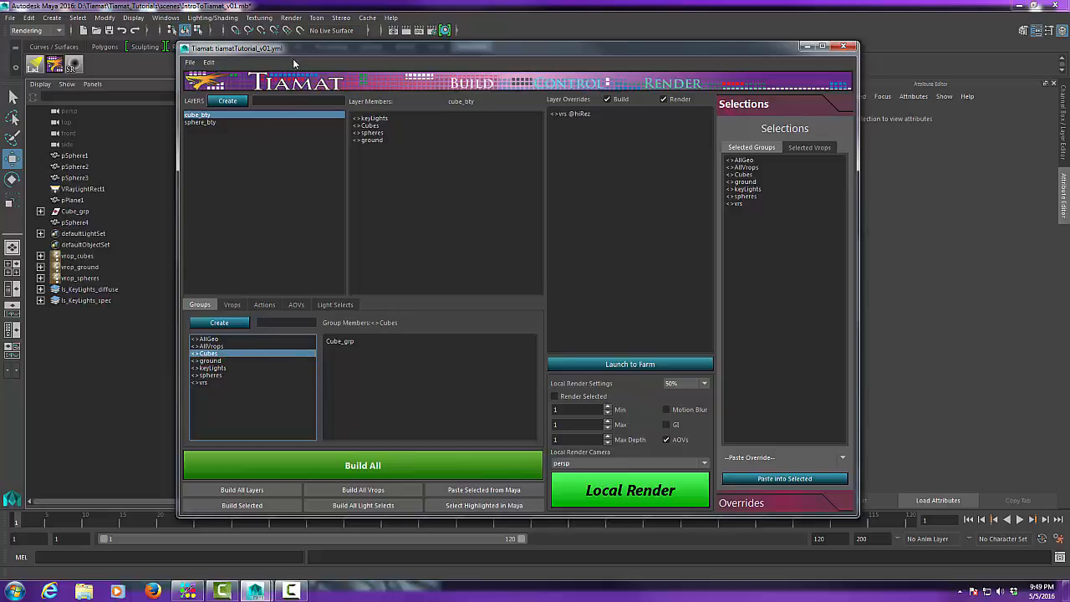
{"action": "left_click", "coordinate": [208, 61]}
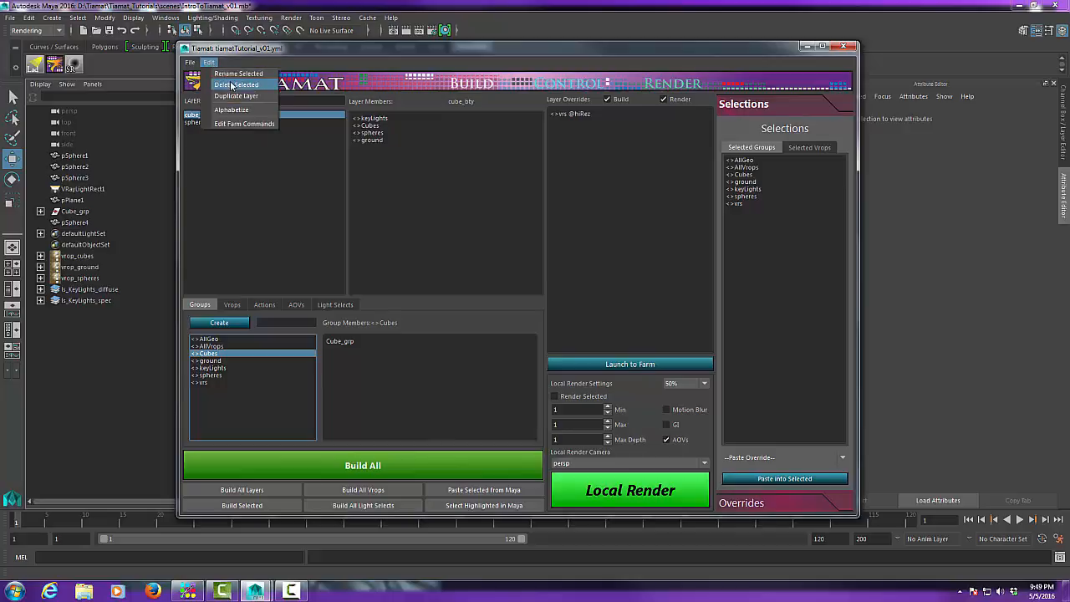
{"action": "left_click", "coordinate": [238, 74]}
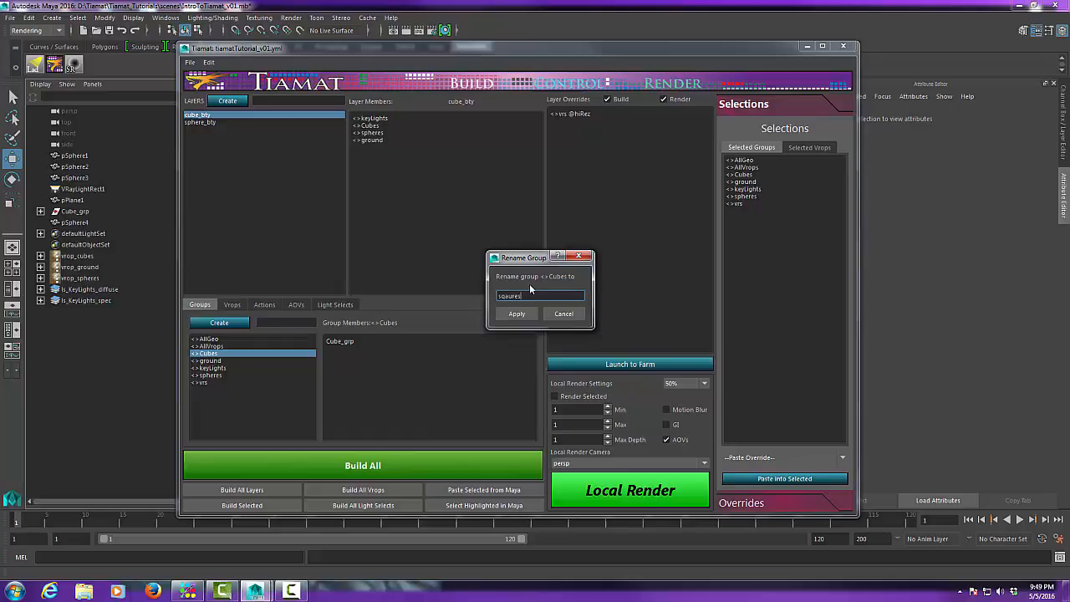
{"action": "left_click", "coordinate": [516, 314]}
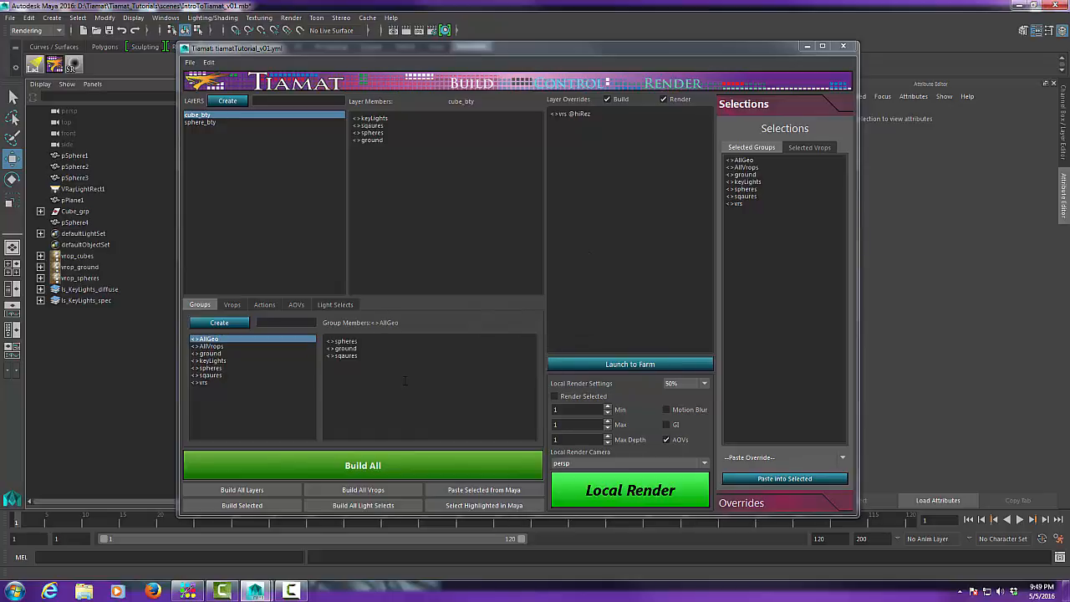
Step: Check the sqaures group's members and its entry in the cube_bty and sphere_bty layer members
{"action": "left_click", "coordinate": [210, 375]}
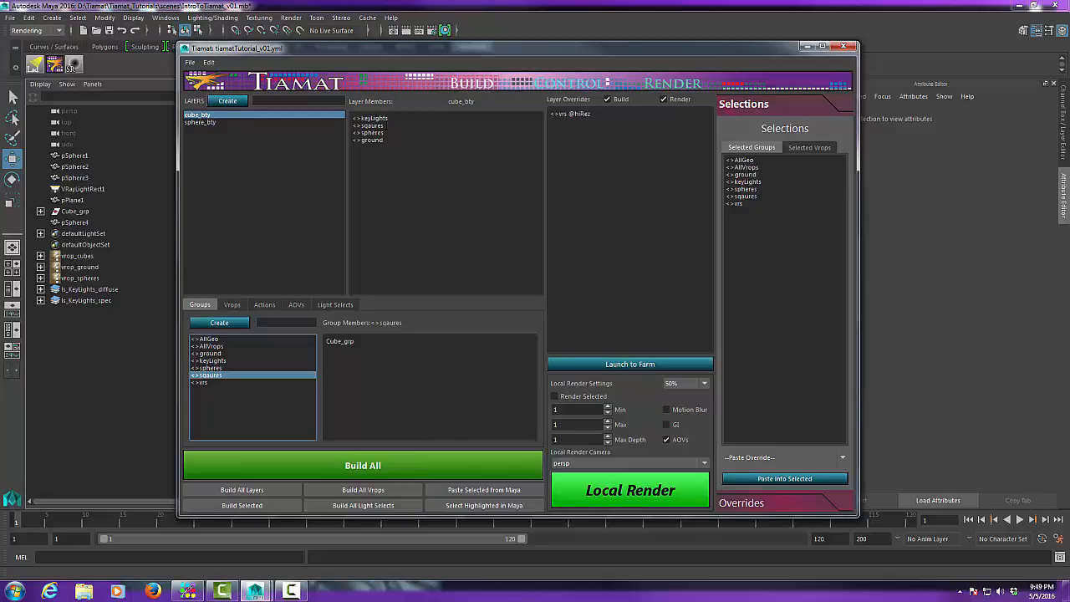
{"action": "left_click", "coordinate": [209, 116]}
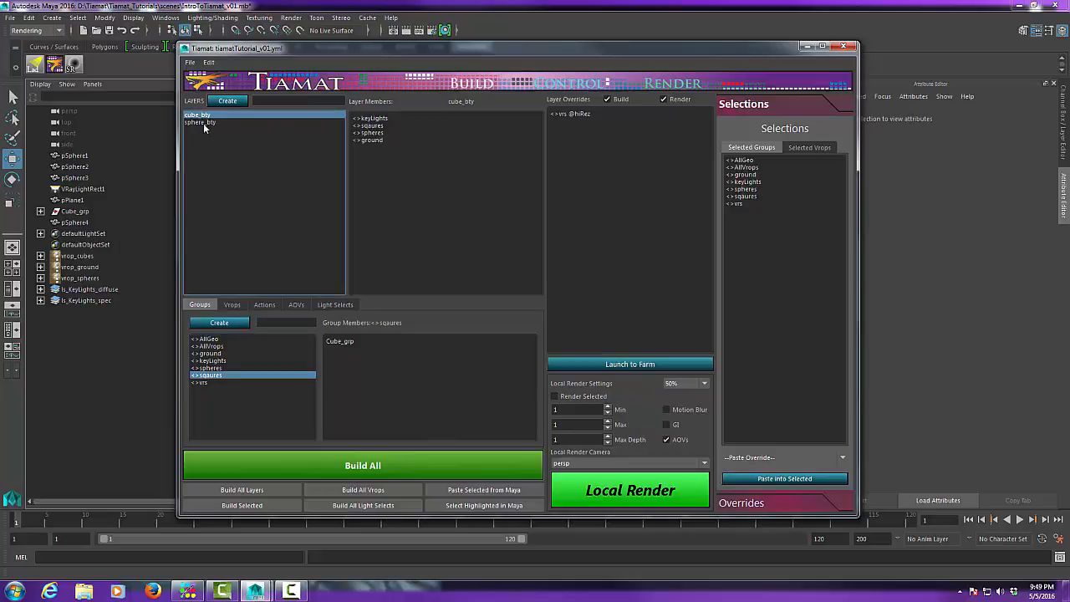
{"action": "left_click", "coordinate": [204, 123]}
{"action": "left_click", "coordinate": [204, 116]}
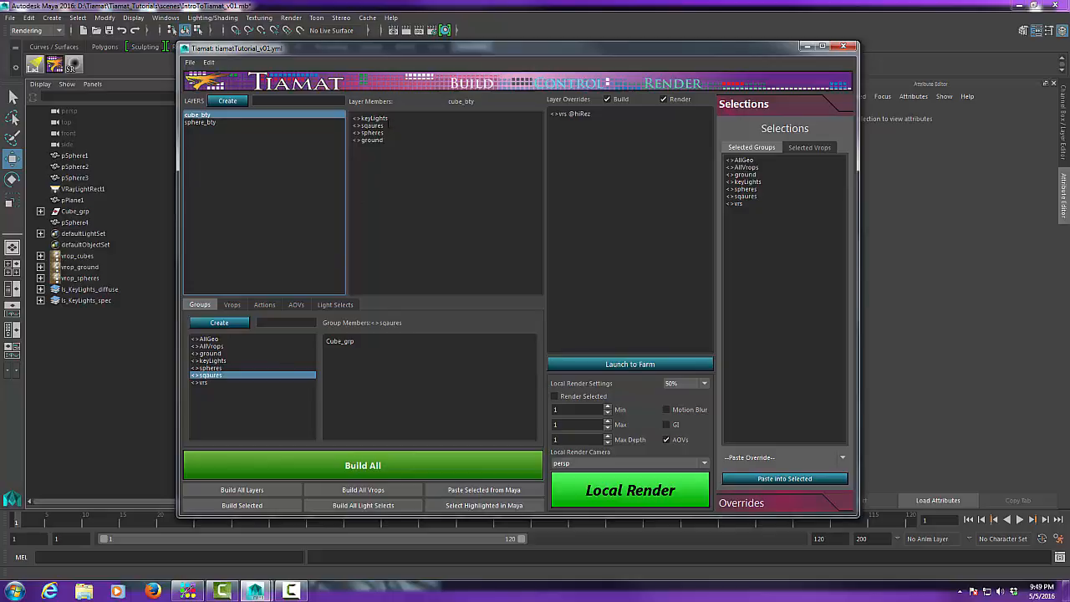
{"action": "left_click", "coordinate": [372, 125]}
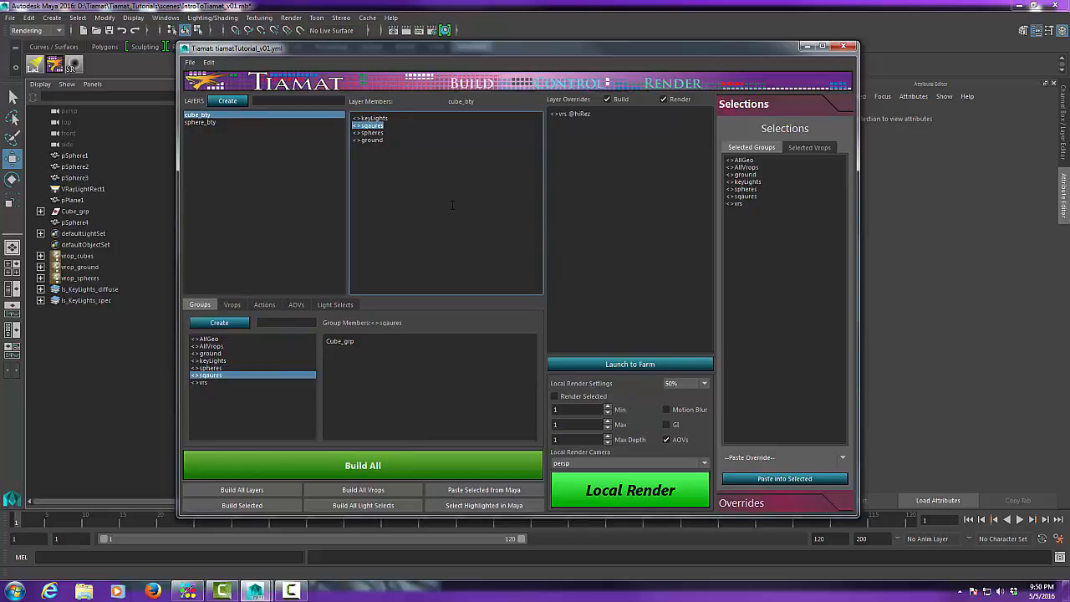
{"action": "left_click", "coordinate": [214, 122]}
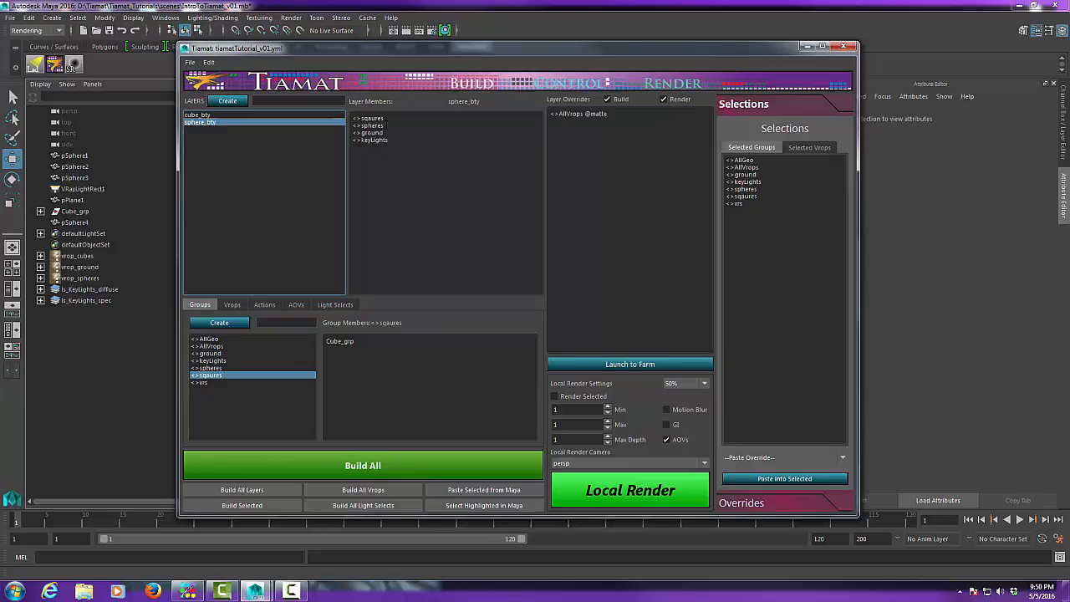
{"action": "left_click_drag", "start_coordinate": [389, 121], "coordinate": [328, 117]}
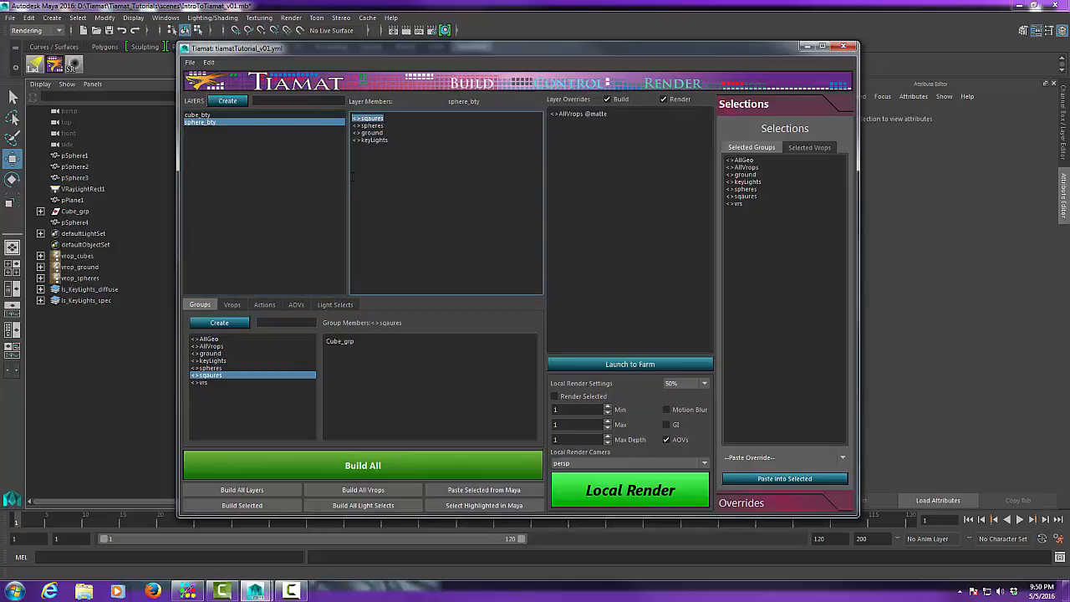
Step: Examine the members of vrop_cubes for the renamed group and compare them with the sqaures group
{"action": "left_click", "coordinate": [233, 304]}
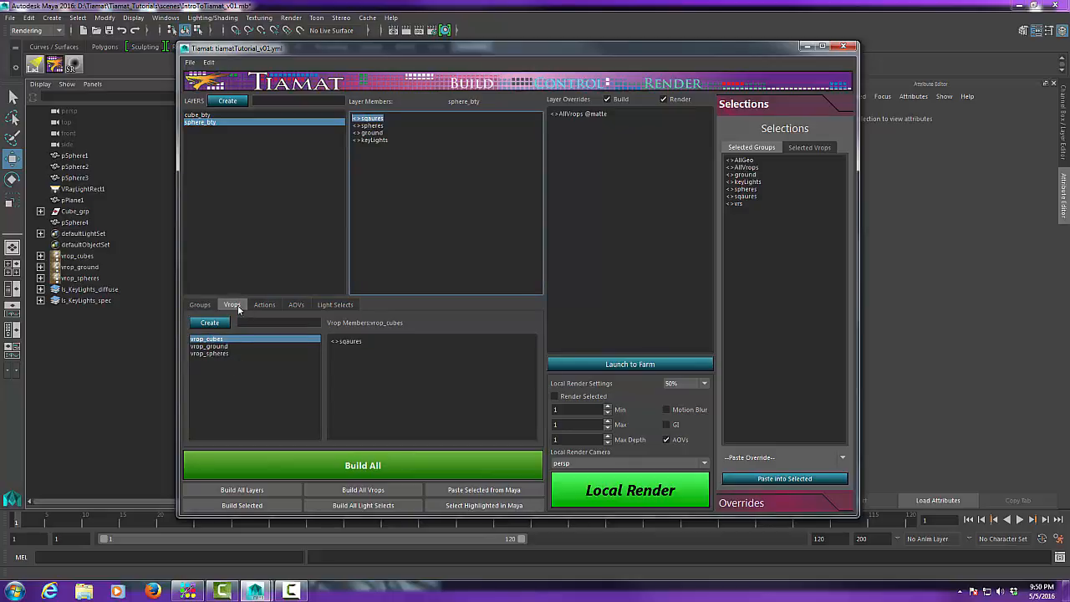
{"action": "left_click_drag", "start_coordinate": [372, 343], "coordinate": [321, 344]}
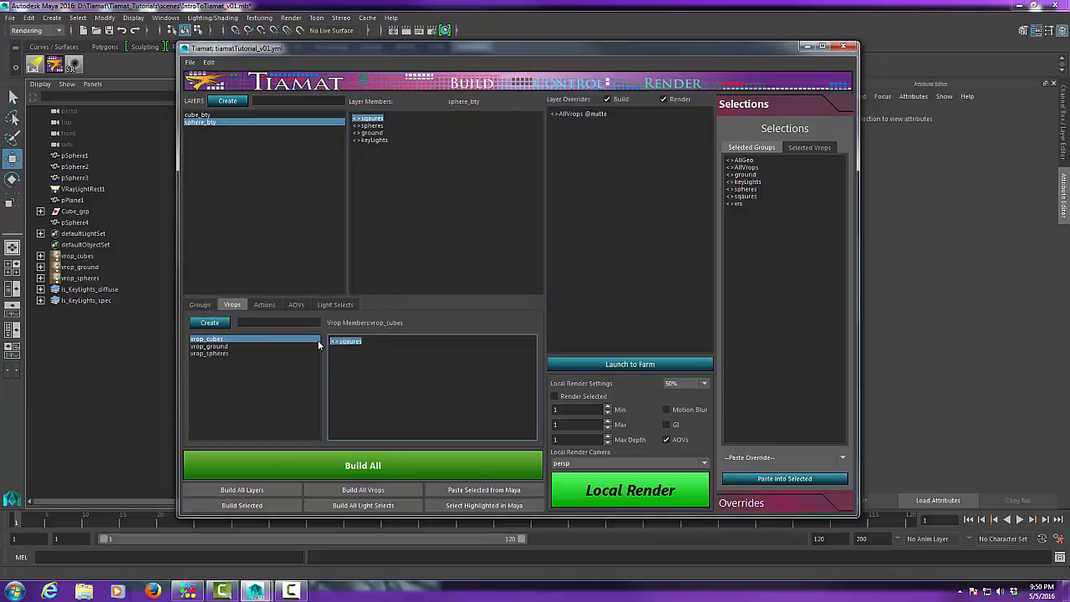
{"action": "left_click", "coordinate": [346, 364]}
{"action": "left_click", "coordinate": [367, 341]}
{"action": "left_click", "coordinate": [200, 304]}
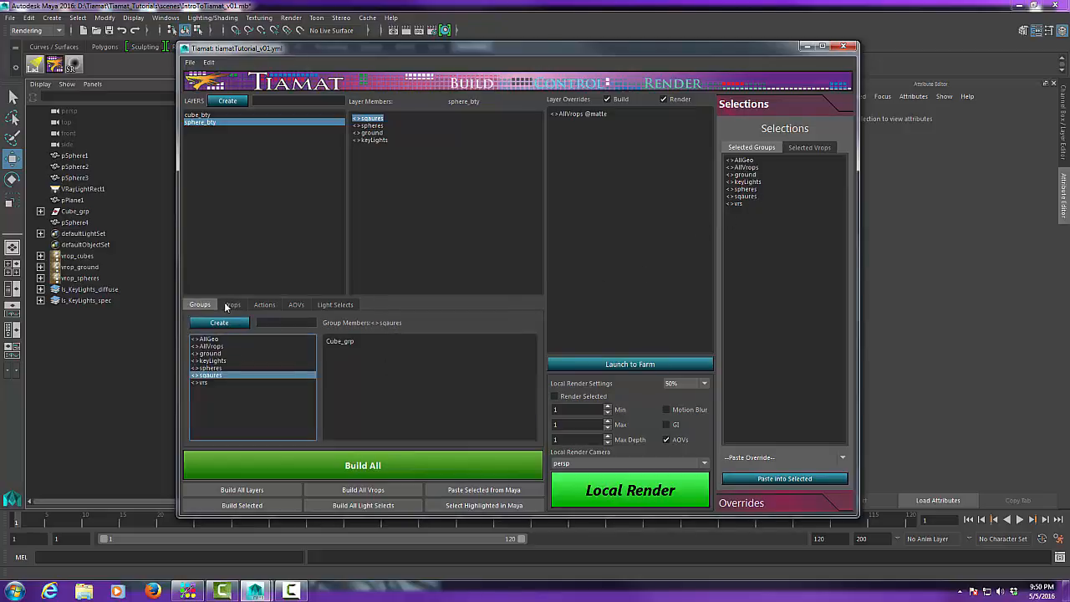
{"action": "left_click", "coordinate": [232, 304]}
{"action": "left_click", "coordinate": [200, 305]}
Step: Duplicate the sphere_bty layer as a new layer named dup
{"action": "left_click", "coordinate": [209, 63]}
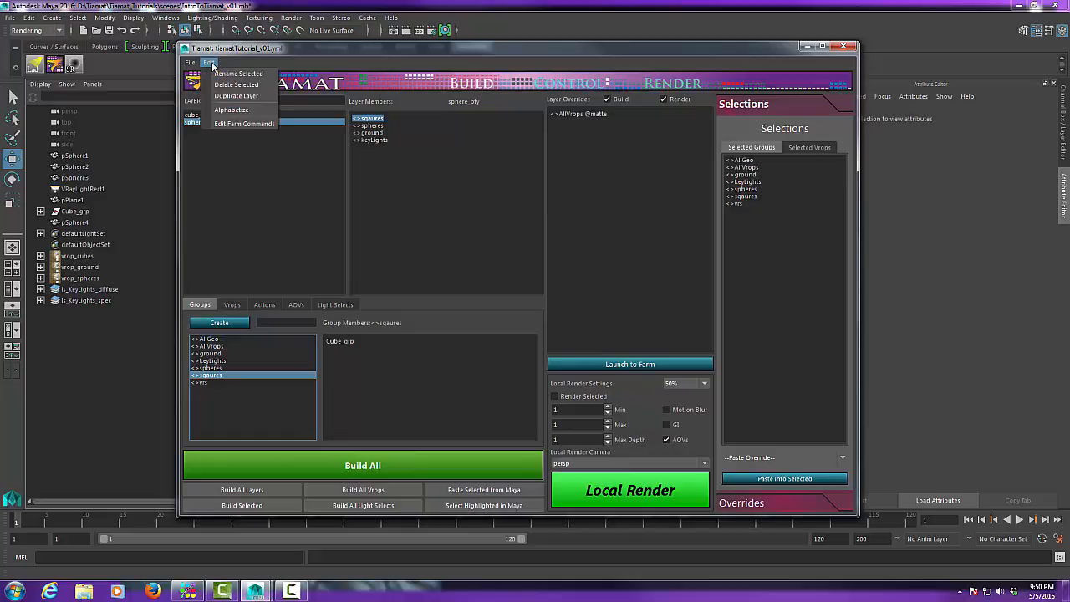
{"action": "left_click", "coordinate": [250, 182]}
{"action": "left_click", "coordinate": [206, 126]}
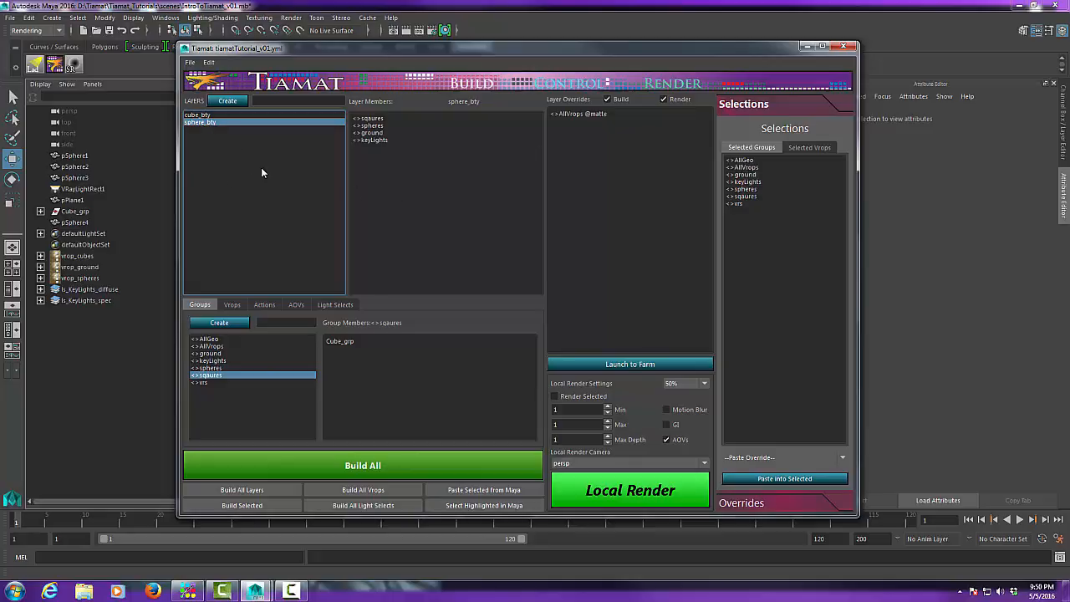
{"action": "left_click", "coordinate": [208, 62]}
{"action": "left_click", "coordinate": [233, 97]}
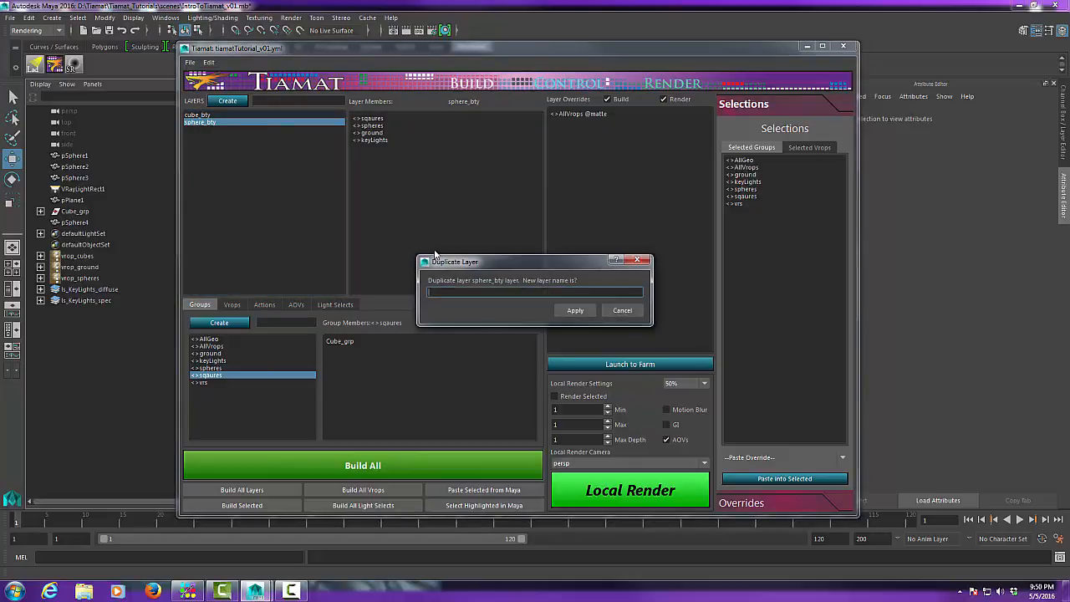
{"action": "type", "text": "dup"}
{"action": "left_click", "coordinate": [575, 310]}
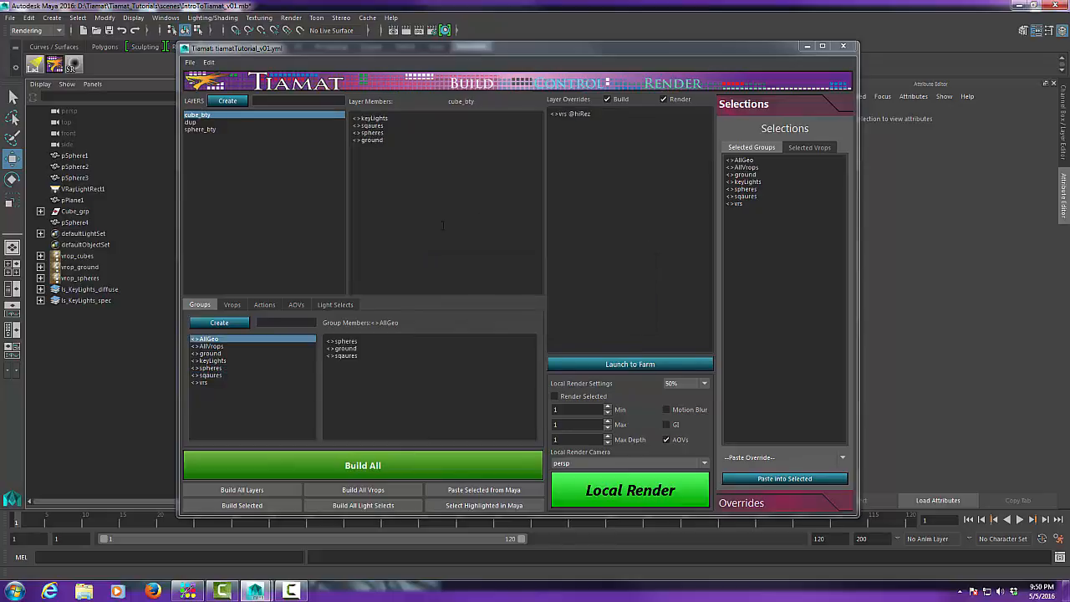
Step: Compare the members and overrides of the dup layer with those of sphere_bty
{"action": "left_click", "coordinate": [201, 123]}
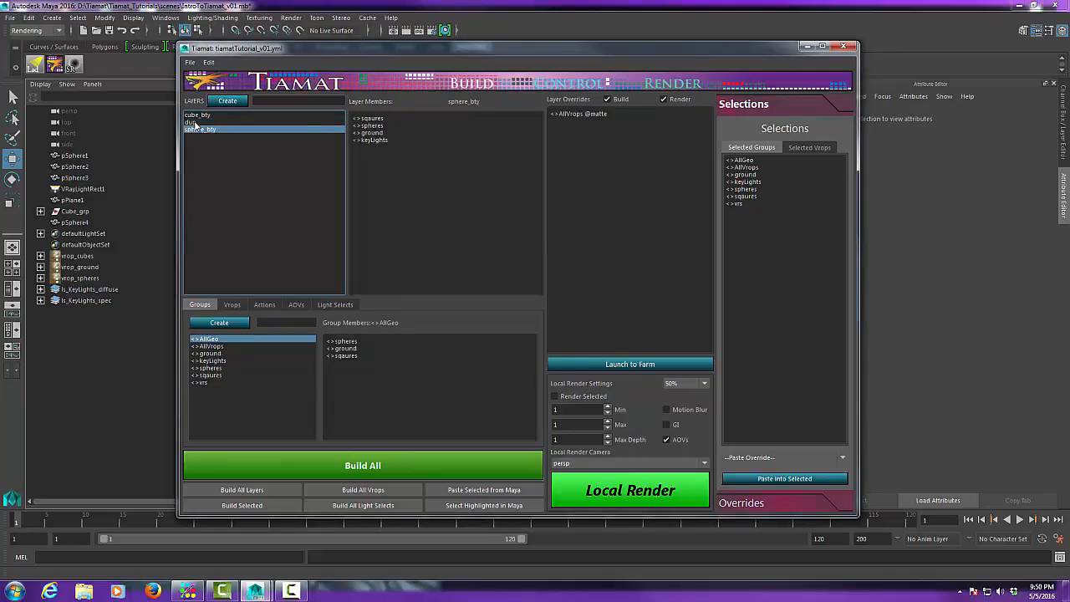
{"action": "left_click", "coordinate": [208, 129]}
{"action": "left_click", "coordinate": [208, 122]}
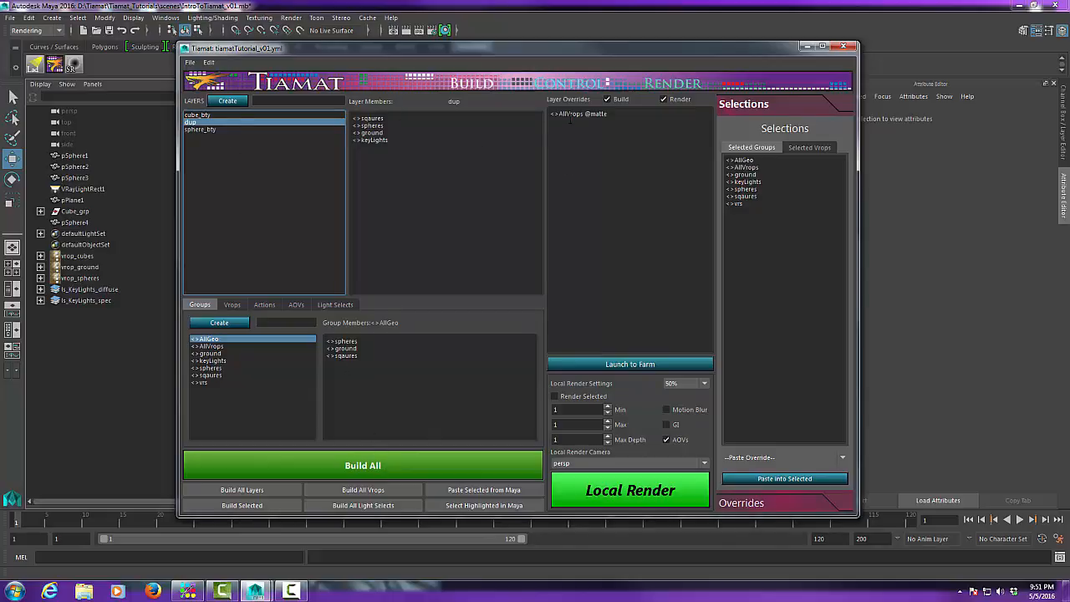
Step: Alphabetize the lists in the Tiamat setup
{"action": "left_click", "coordinate": [209, 62]}
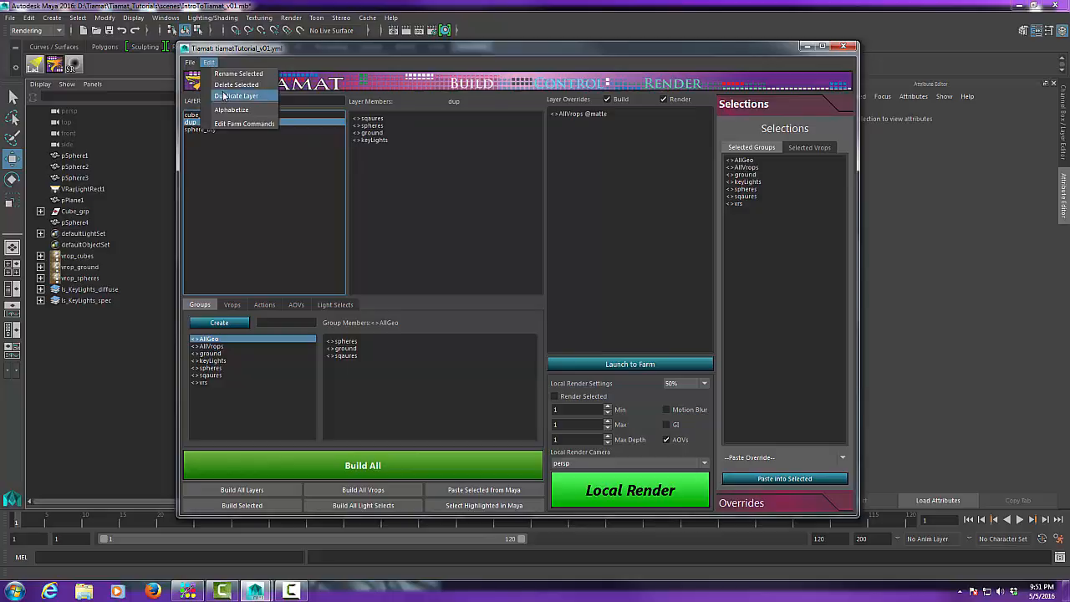
{"action": "left_click", "coordinate": [246, 111]}
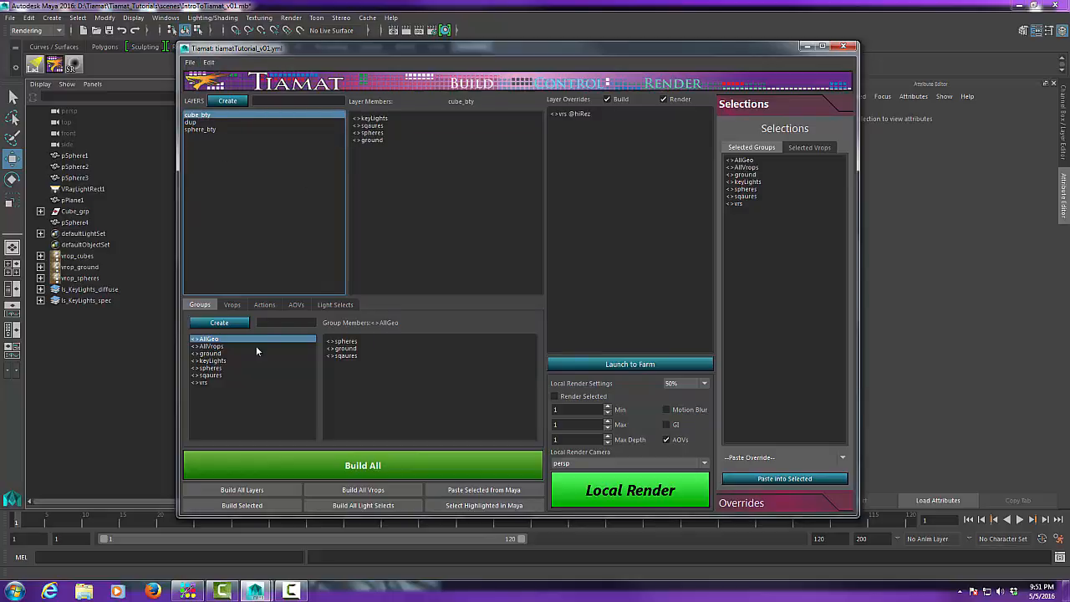
{"action": "left_click", "coordinate": [208, 62]}
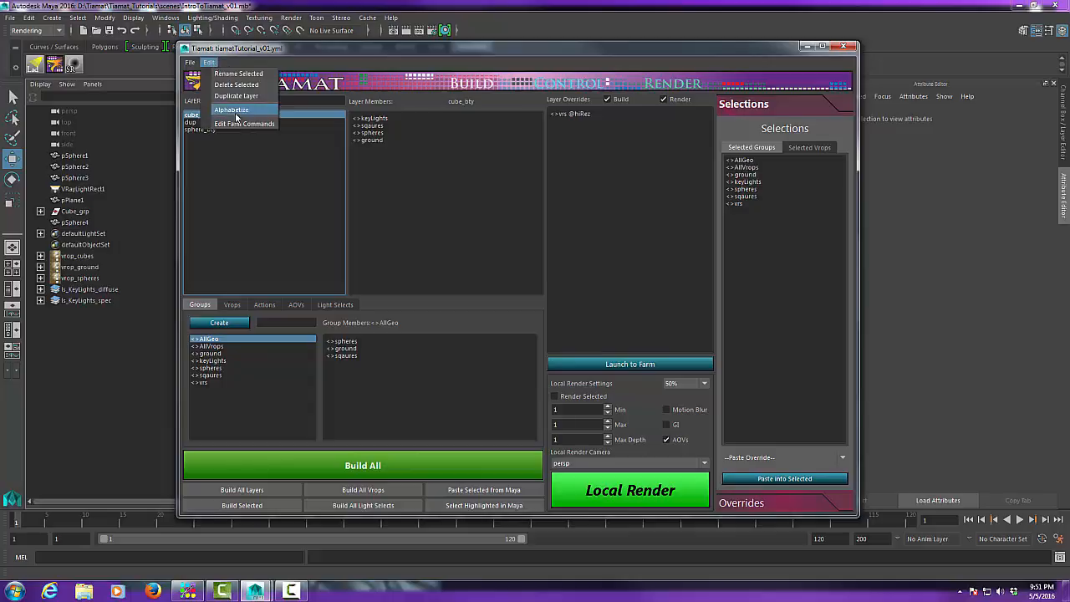
{"action": "left_click", "coordinate": [254, 174]}
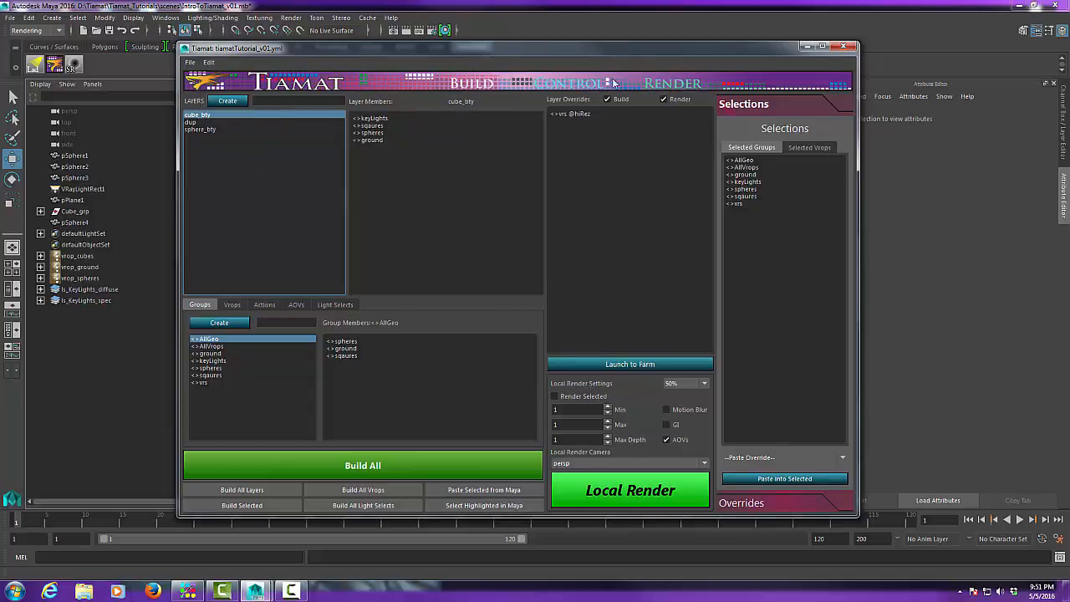
Step: Open the farm launch command editor with Python as the language and cancel it without entering any commands
{"action": "left_click_drag", "start_coordinate": [596, 51], "coordinate": [622, 56]}
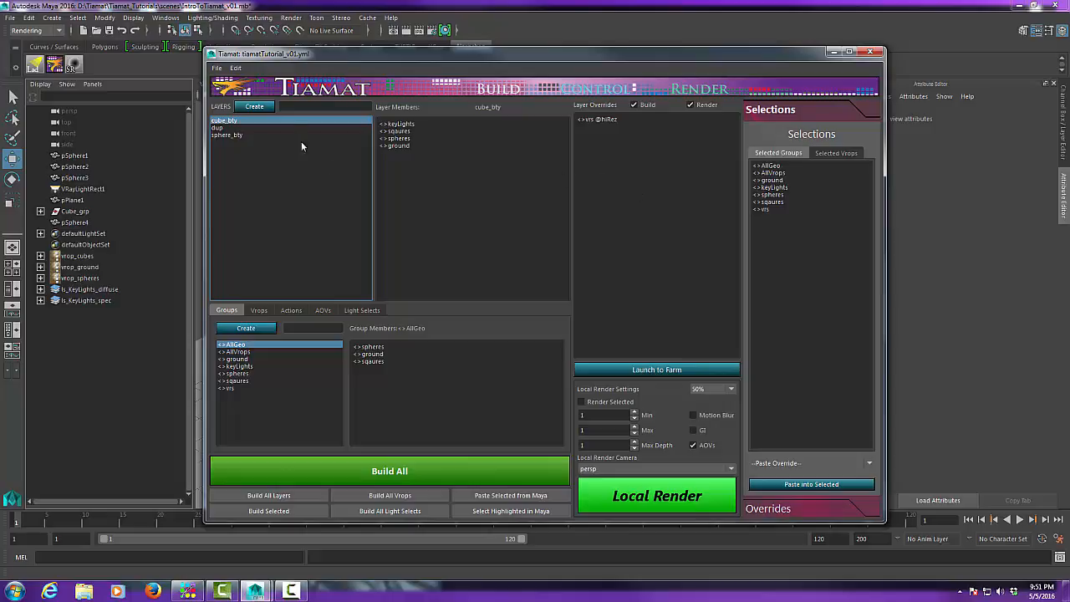
{"action": "left_click", "coordinate": [236, 68]}
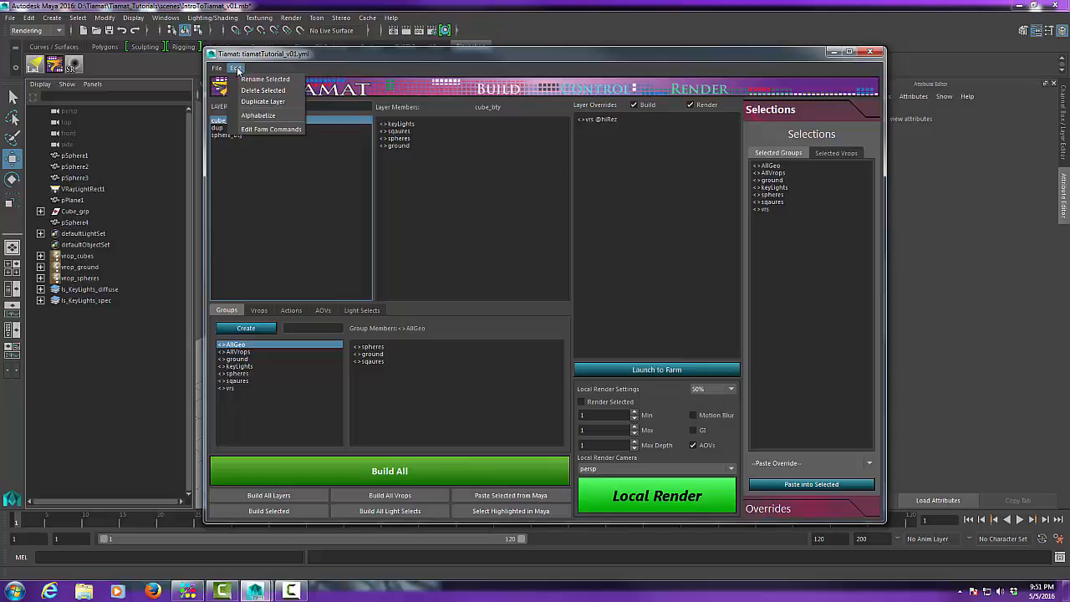
{"action": "left_click", "coordinate": [267, 129]}
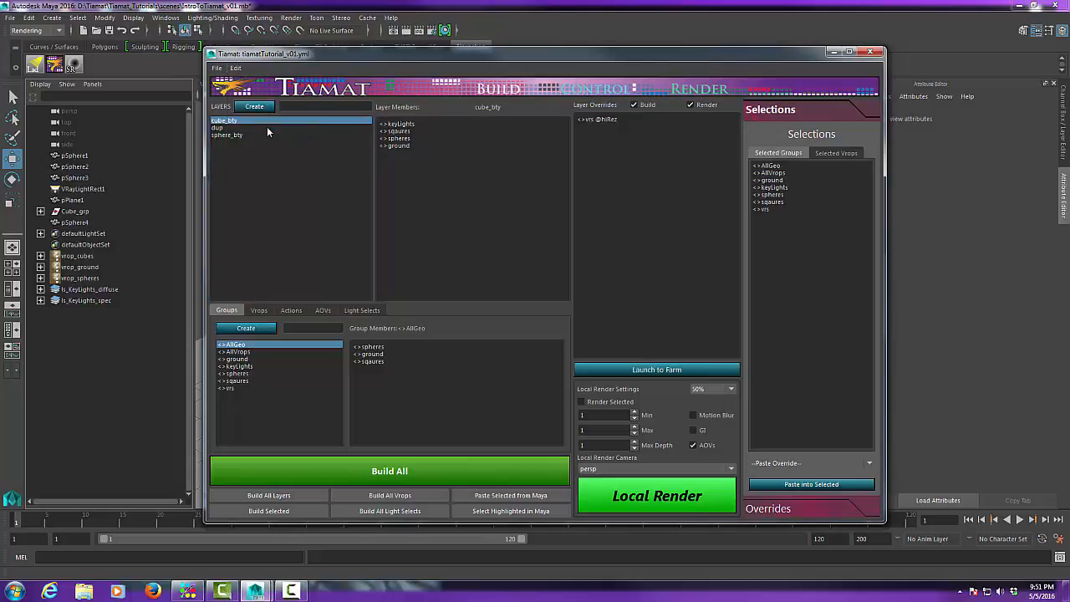
{"action": "left_click_drag", "start_coordinate": [485, 229], "coordinate": [461, 208]}
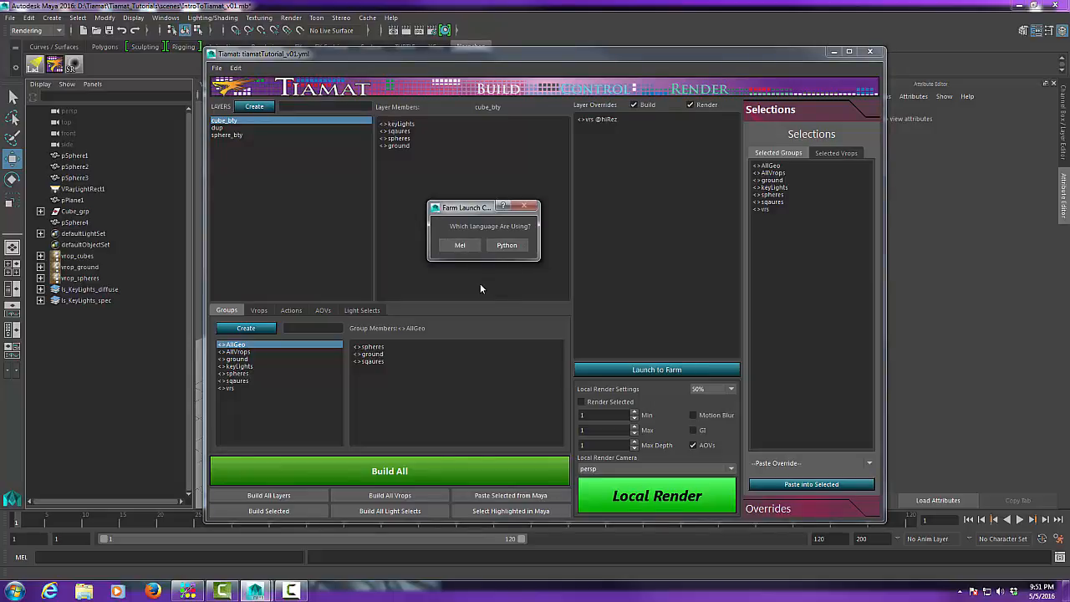
{"action": "left_click", "coordinate": [506, 245]}
{"action": "left_click_drag", "start_coordinate": [535, 263], "coordinate": [456, 194]}
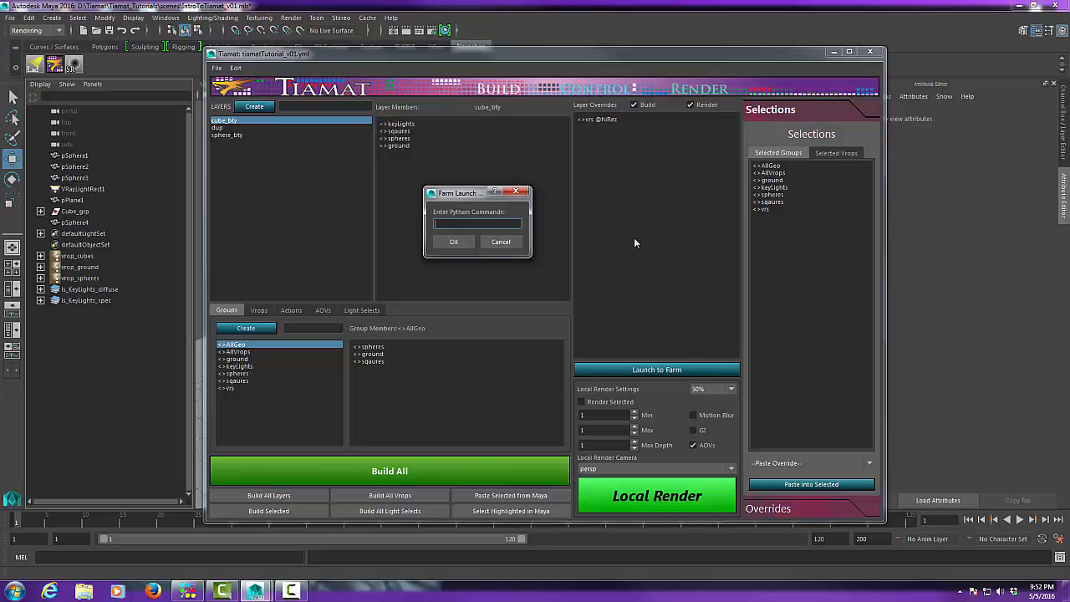
{"action": "left_click_drag", "start_coordinate": [460, 193], "coordinate": [396, 180]}
{"action": "left_click", "coordinate": [436, 229]}
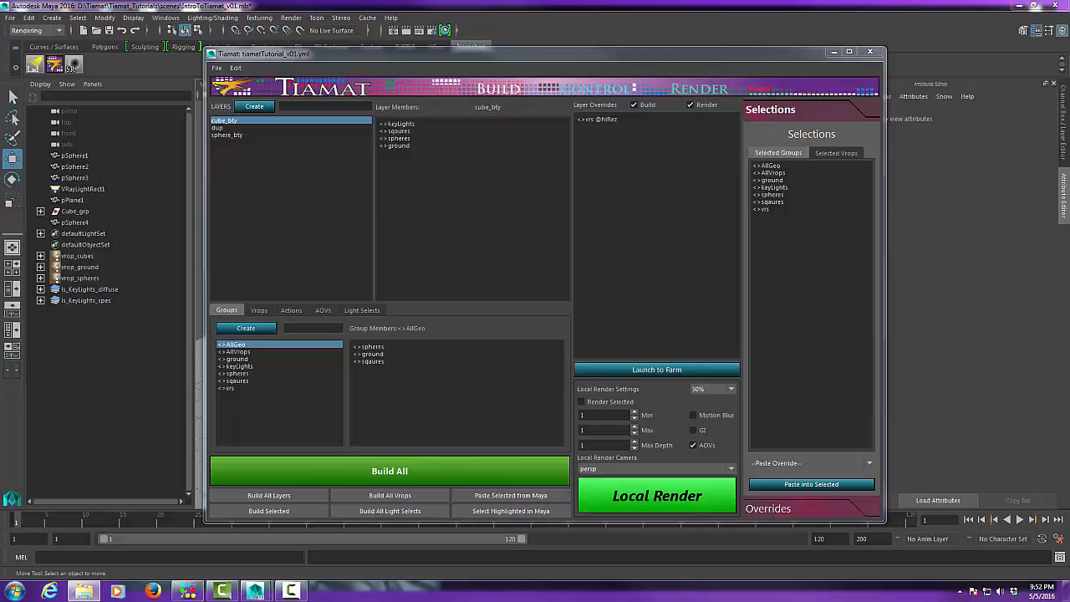
Step: Look at the Tiamat_Farm_Cmd.cfg file in the maya 2016 scripts folder in Windows Explorer and close the folder
{"action": "left_click_drag", "start_coordinate": [1069, 149], "coordinate": [782, 152]}
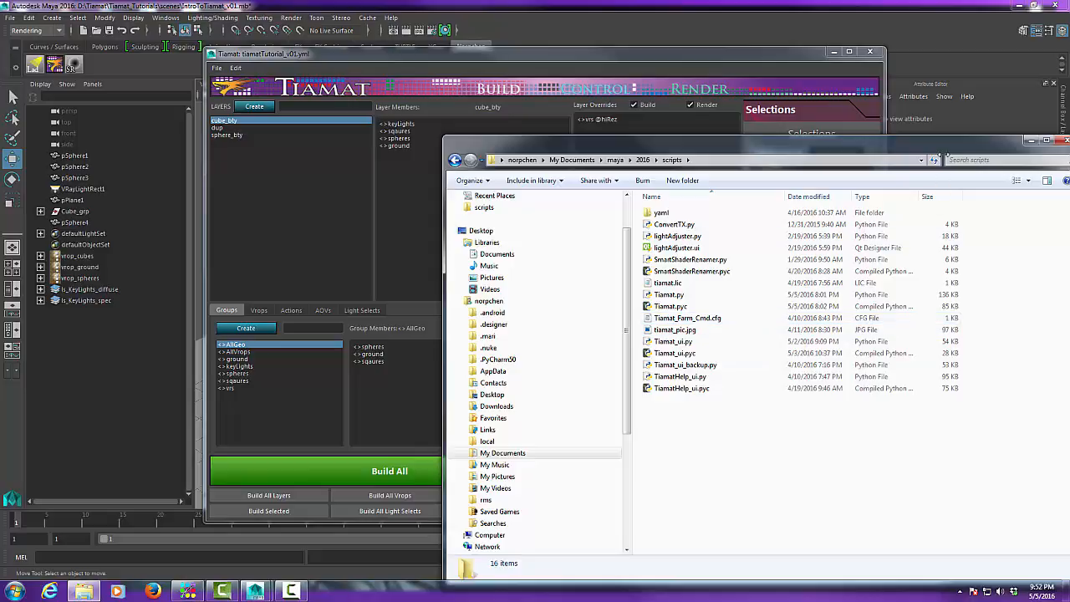
{"action": "left_click_drag", "start_coordinate": [945, 147], "coordinate": [879, 147]}
{"action": "left_click", "coordinate": [1001, 141]}
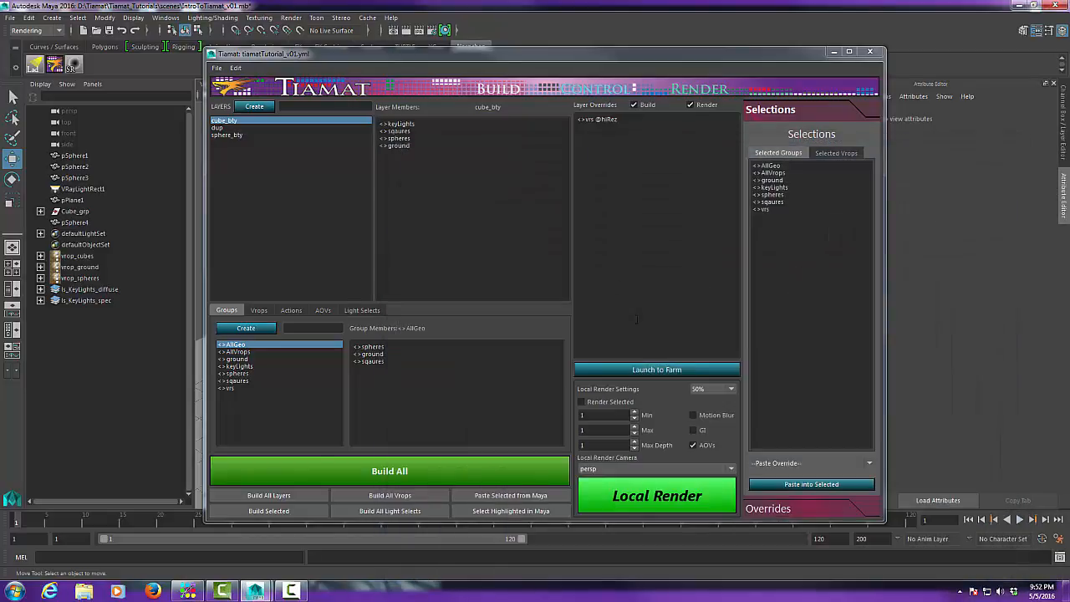
{"action": "left_click", "coordinate": [238, 67]}
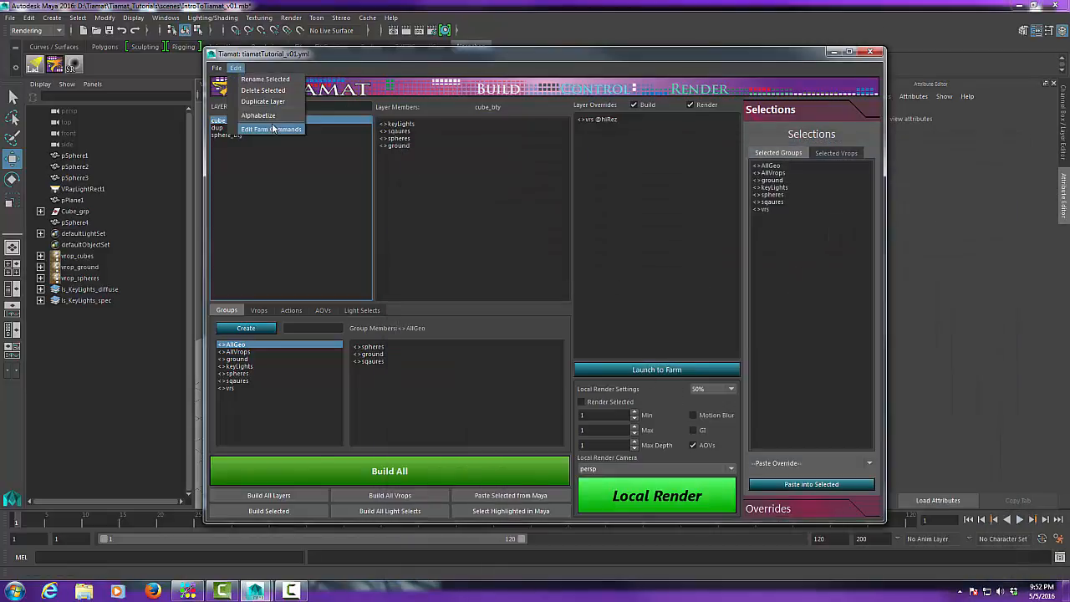
{"action": "left_click", "coordinate": [472, 52]}
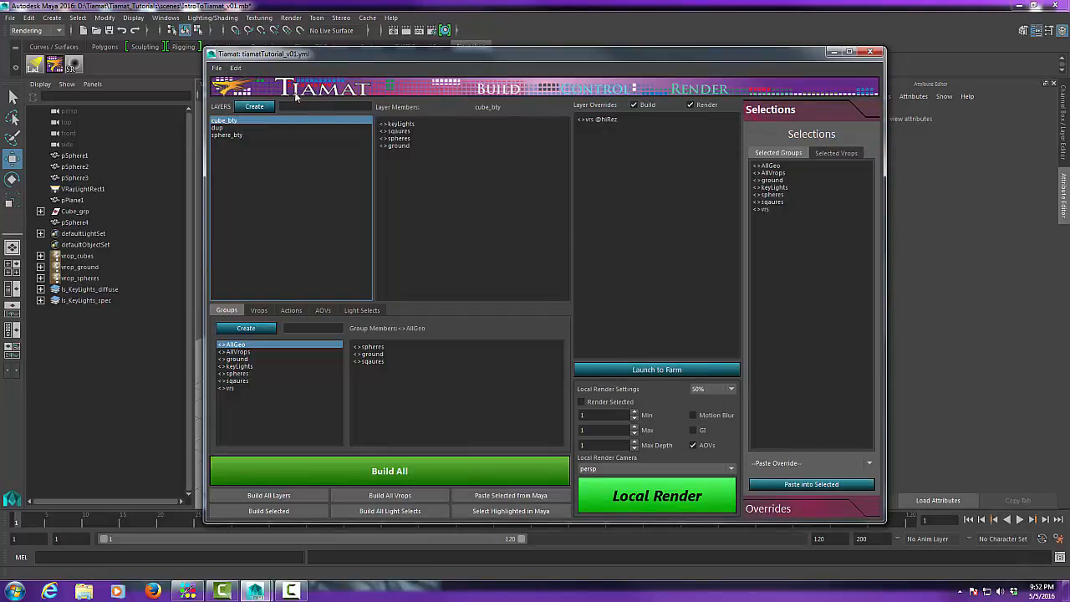
{"action": "left_click", "coordinate": [236, 67]}
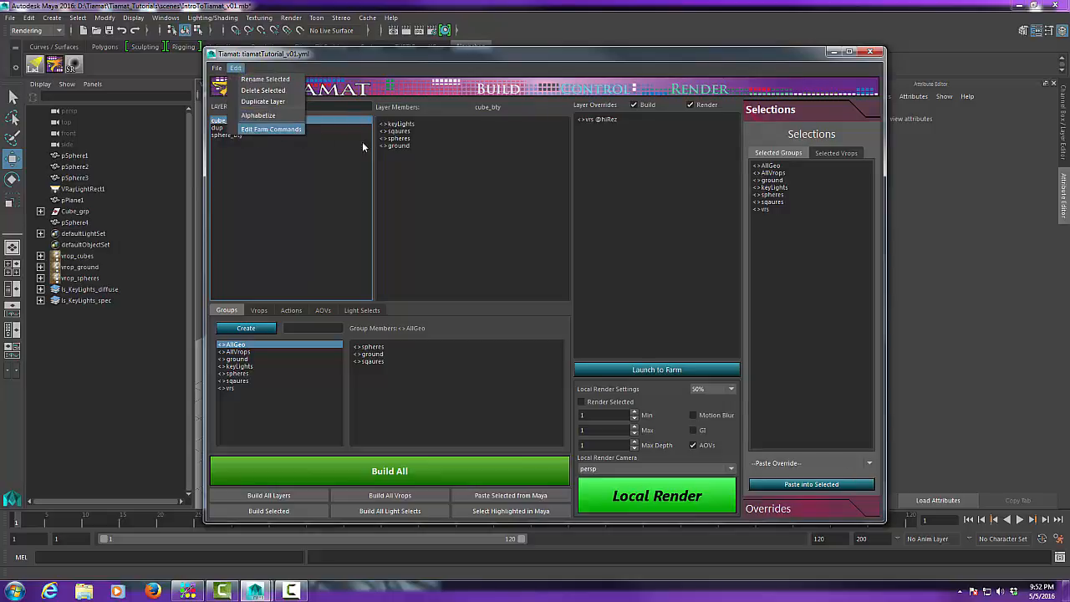
{"action": "left_click", "coordinate": [503, 57]}
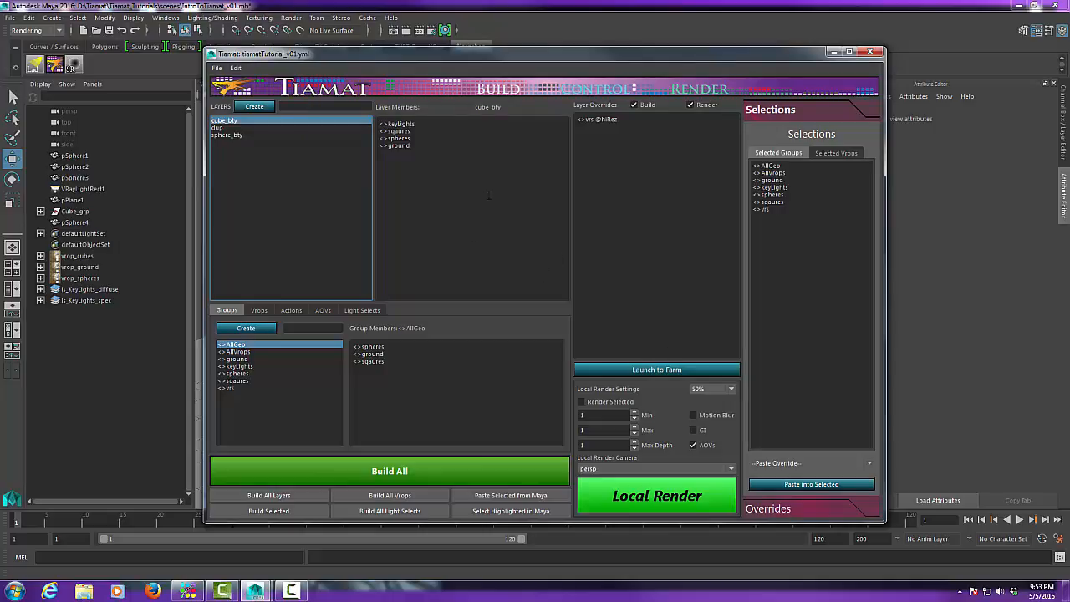
{"action": "left_click_drag", "start_coordinate": [456, 55], "coordinate": [466, 52]}
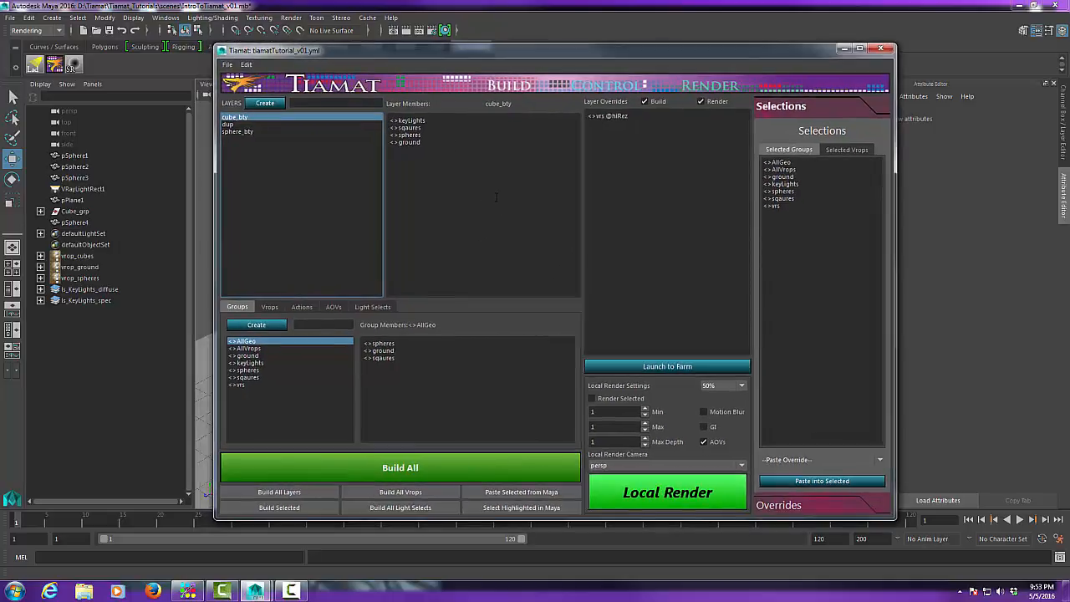
{"action": "left_click", "coordinate": [227, 65]}
{"action": "left_click", "coordinate": [235, 112]}
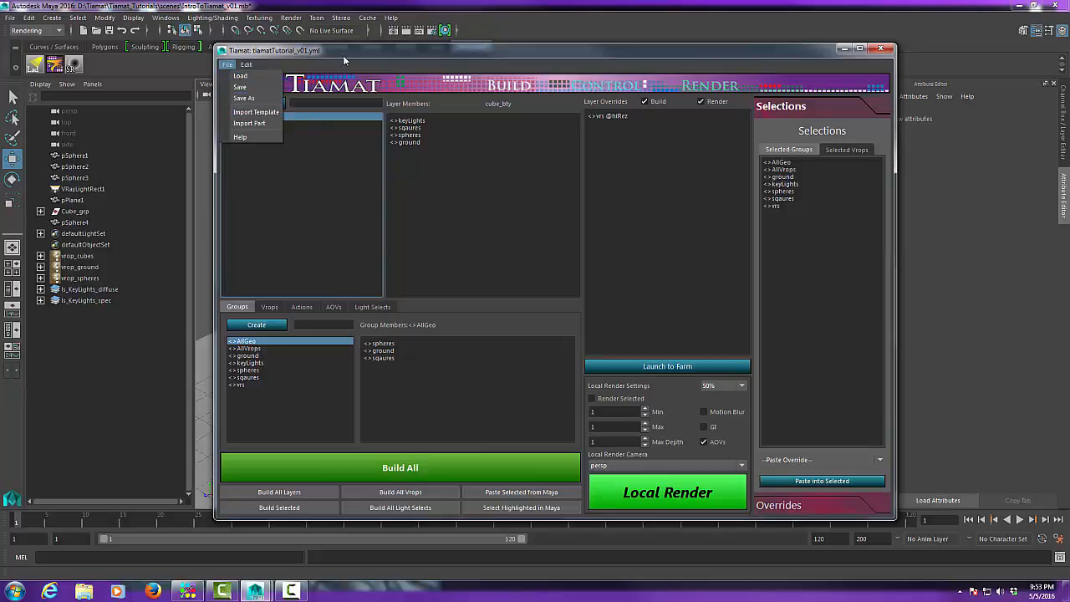